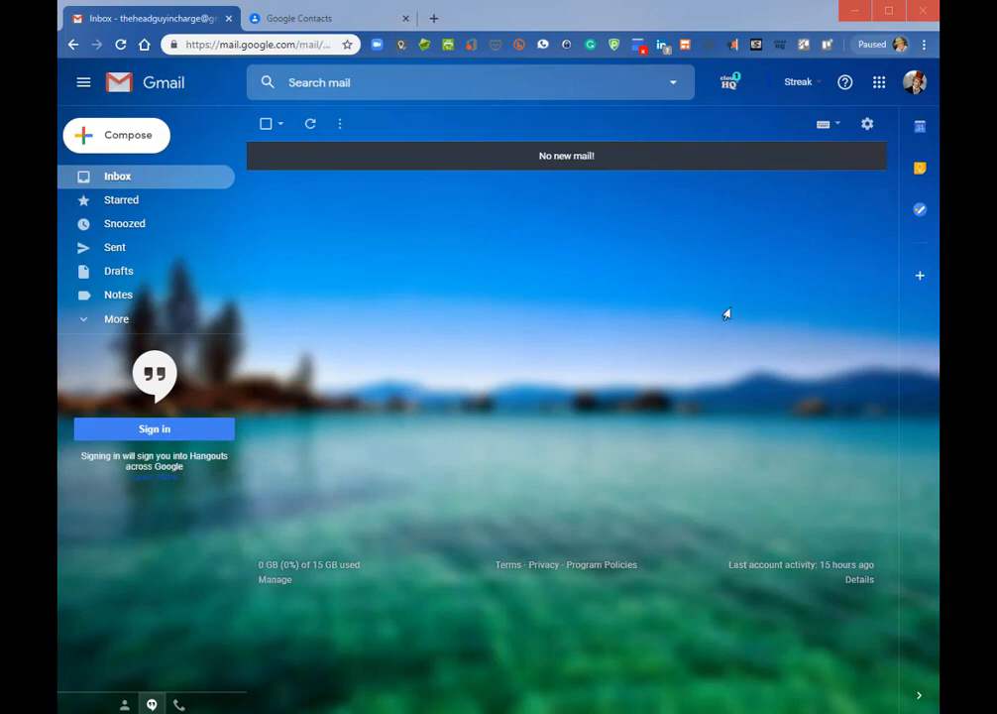
Open Google Contacts from the apps grid in a tab beside the Gmail inbox
click(877, 89)
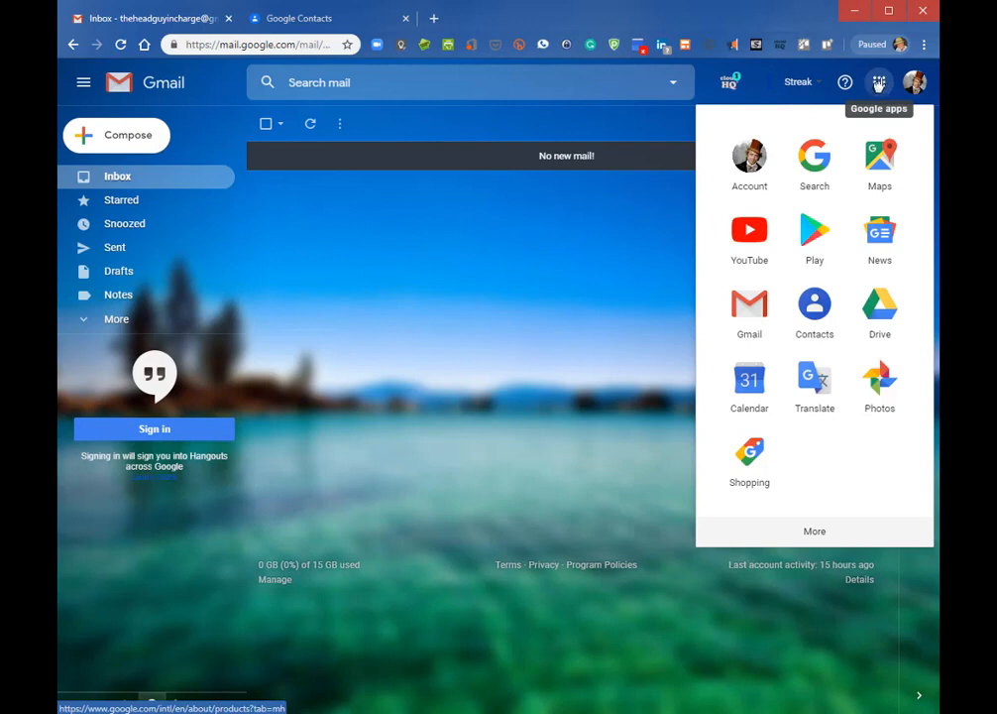
click(815, 296)
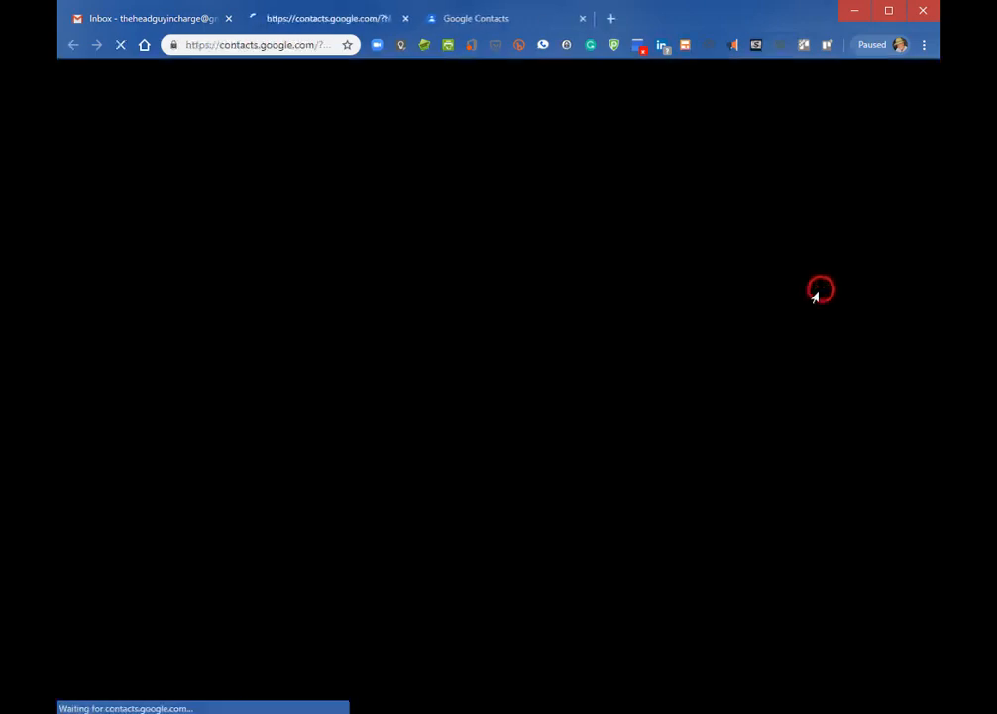
click(583, 18)
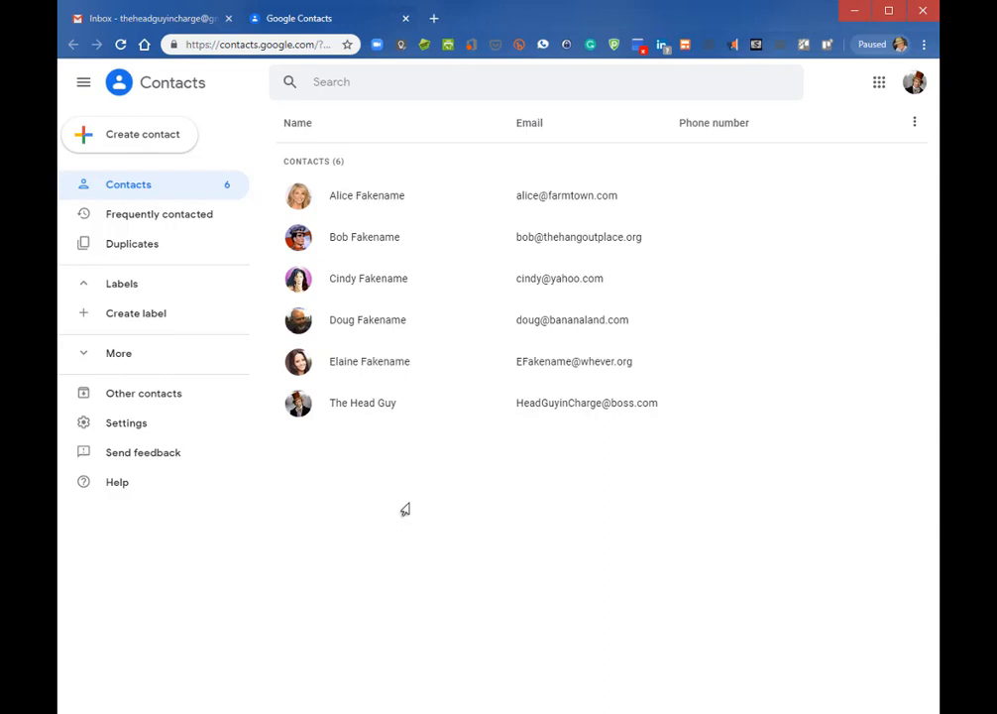
click(141, 22)
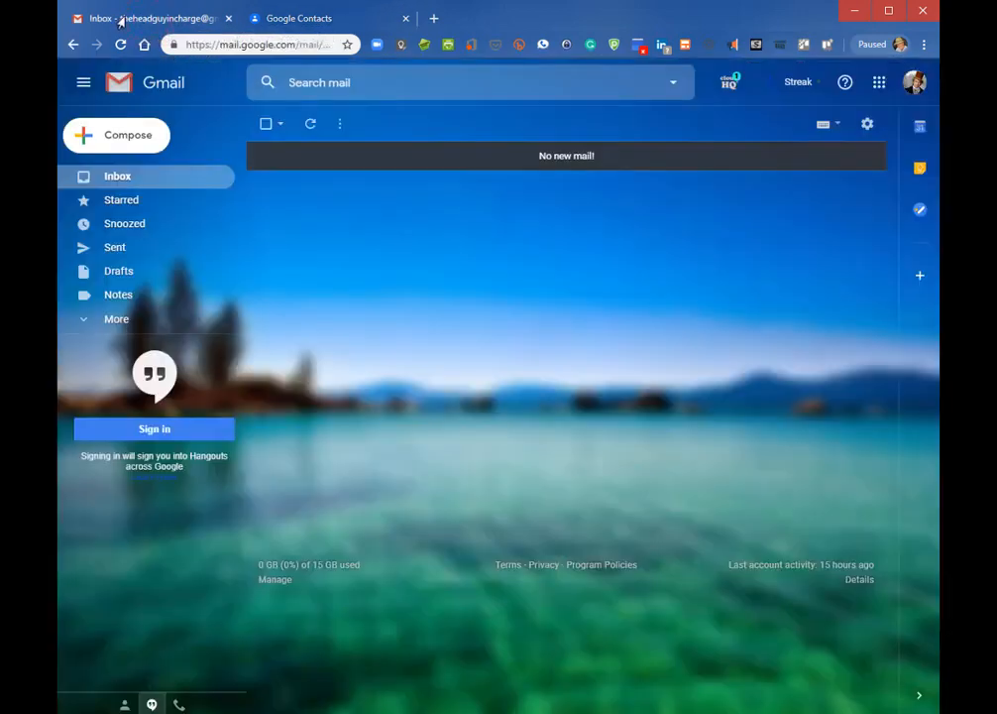
click(313, 24)
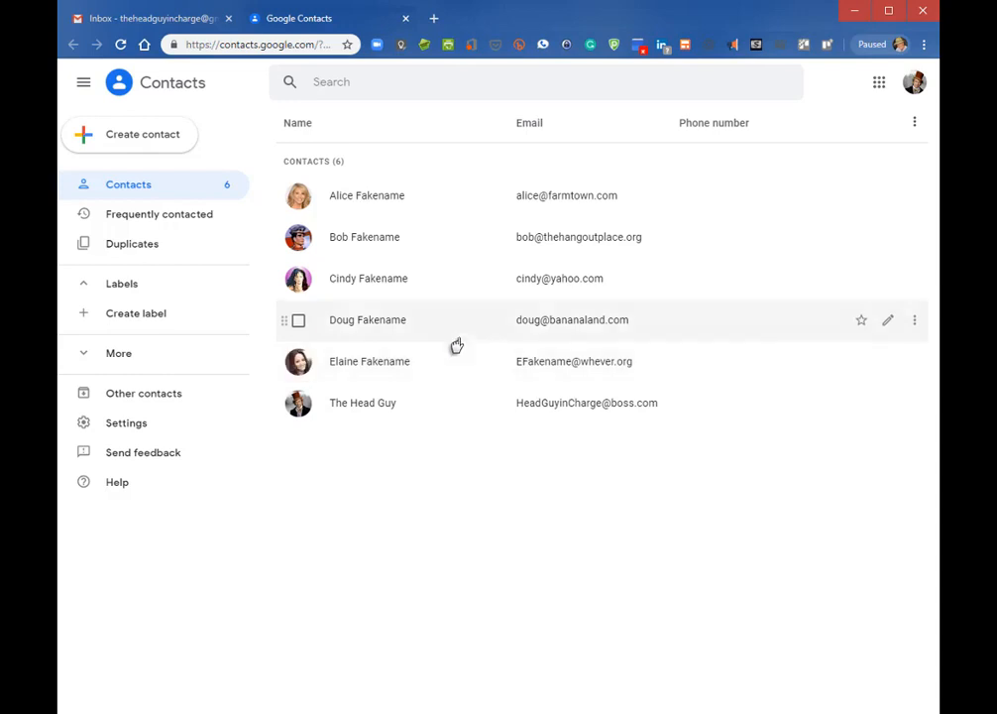
click(888, 322)
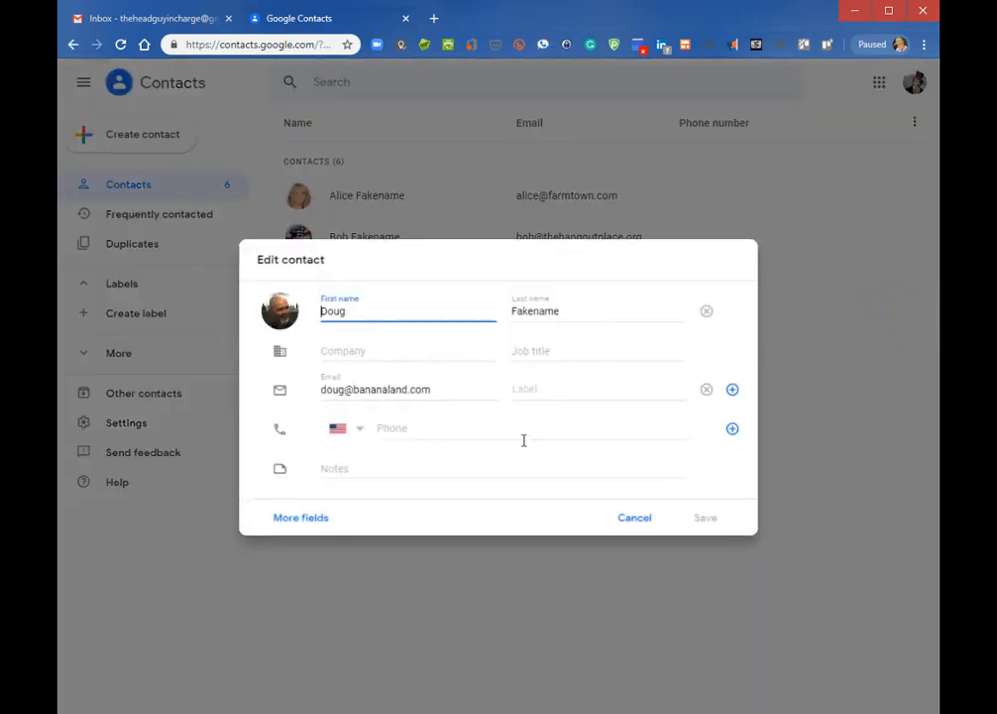
click(634, 517)
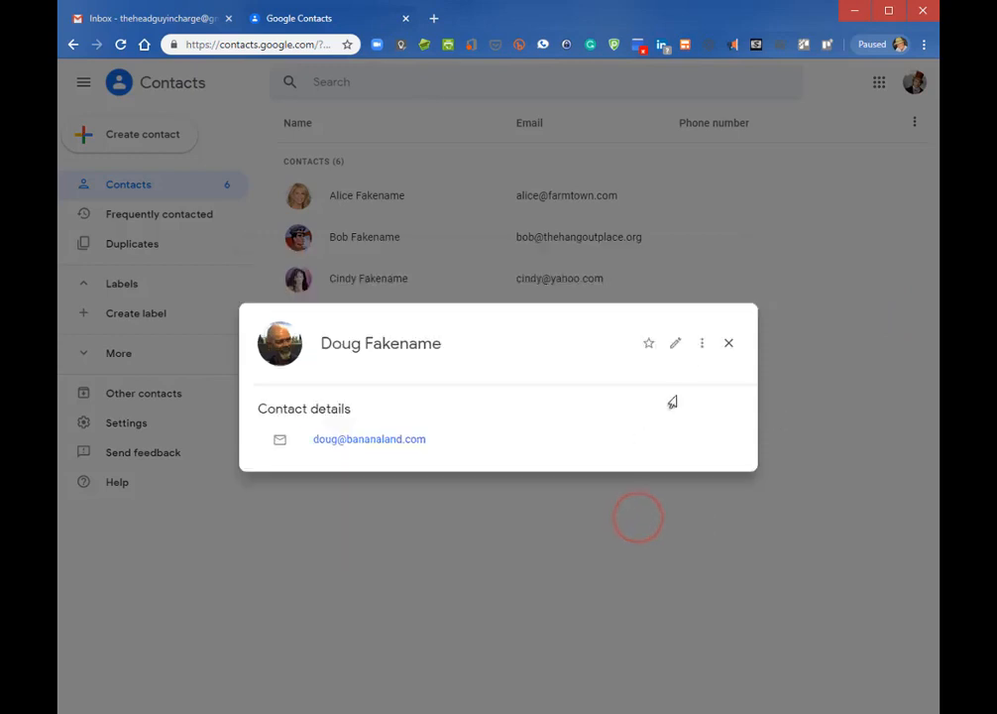
click(728, 343)
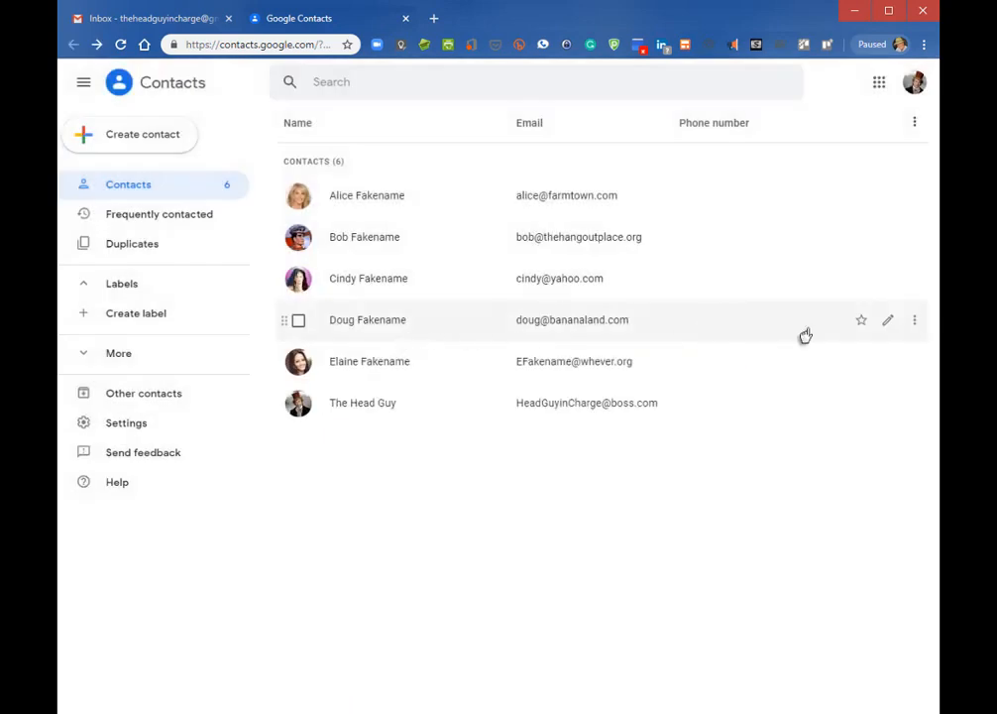
click(910, 318)
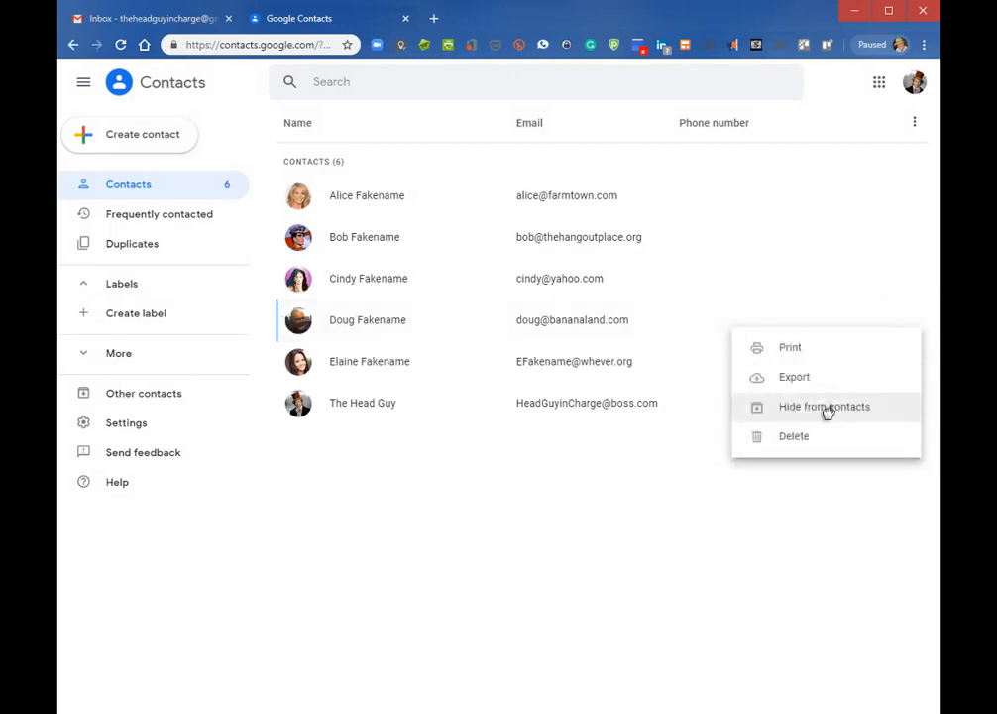
click(645, 529)
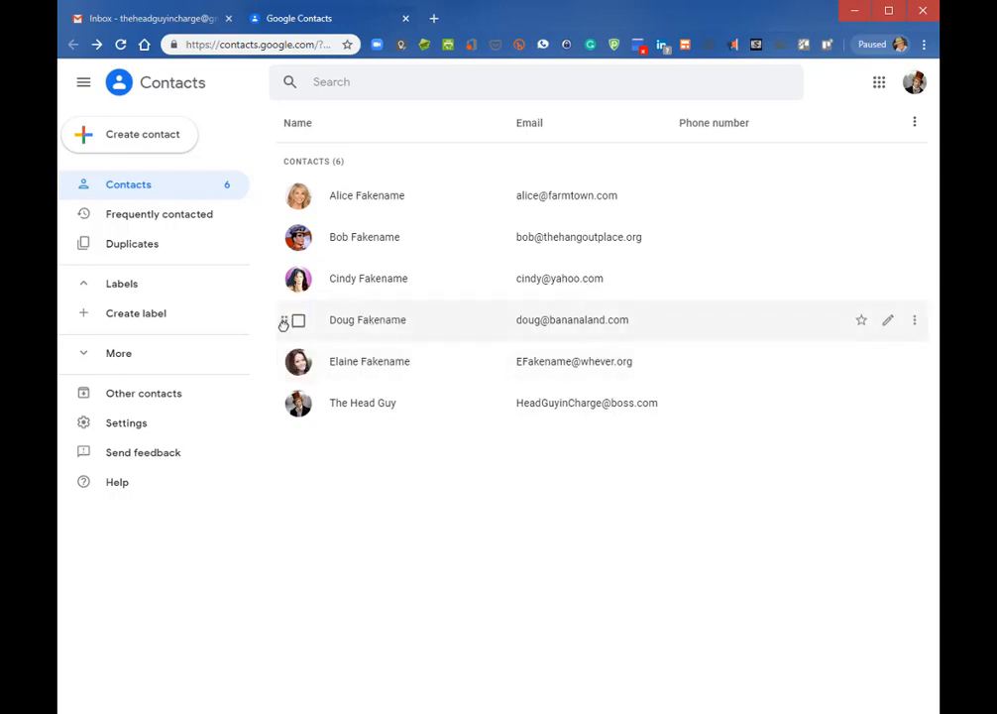
Select the first, third and fifth contacts and show the labels available for them
mouse_move(284, 321)
mouse_down()
mouse_move(280, 239)
mouse_move(272, 318)
mouse_up()
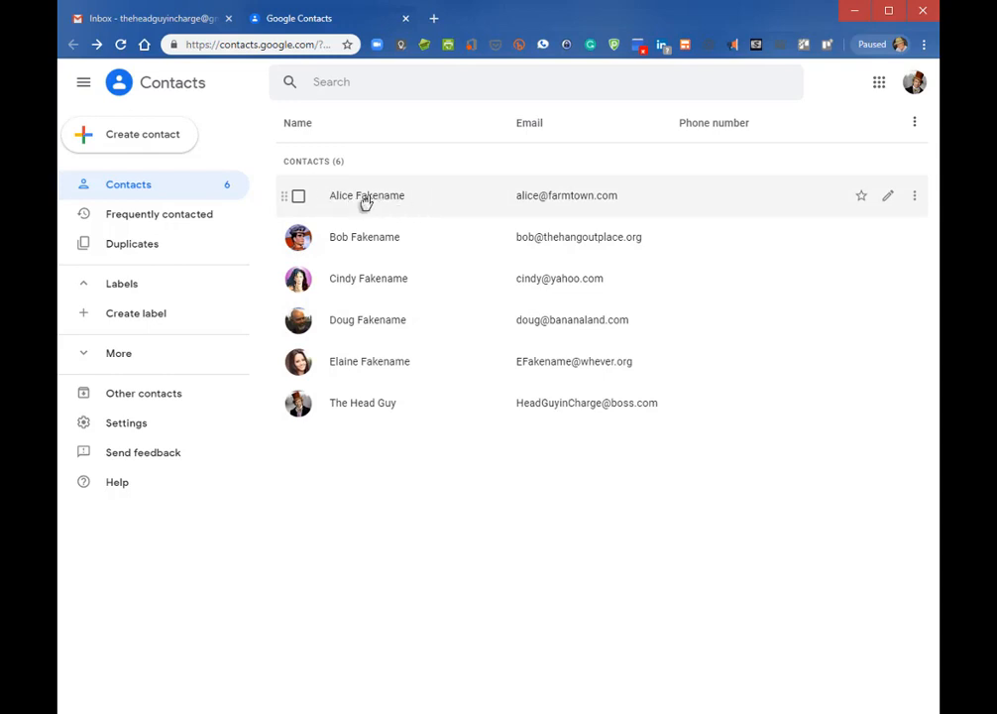
click(296, 198)
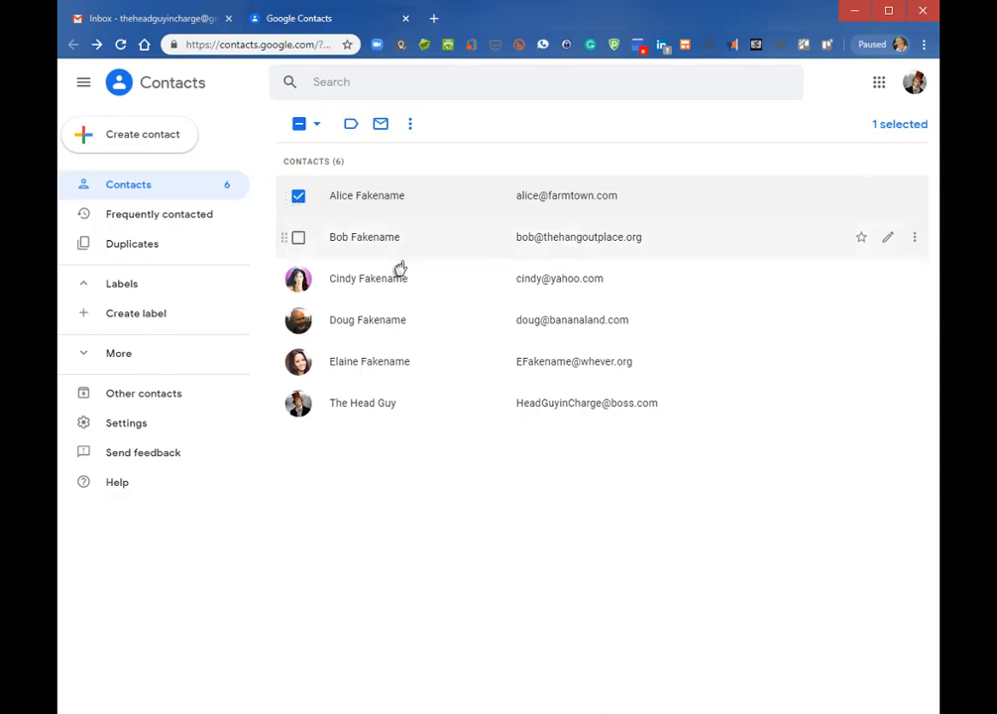
click(295, 280)
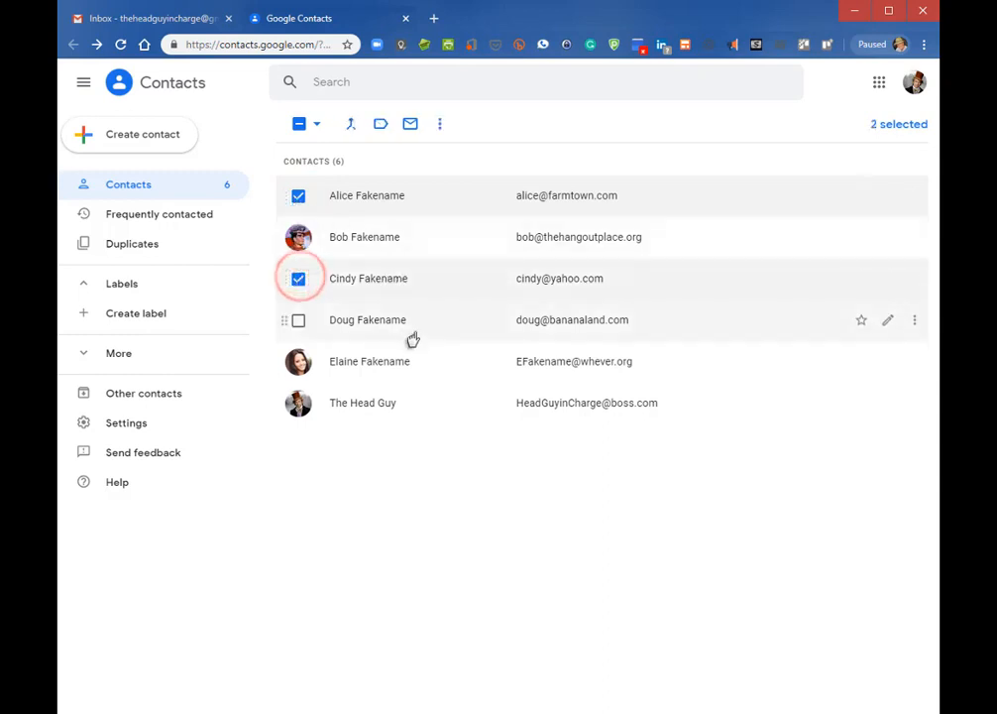
click(297, 362)
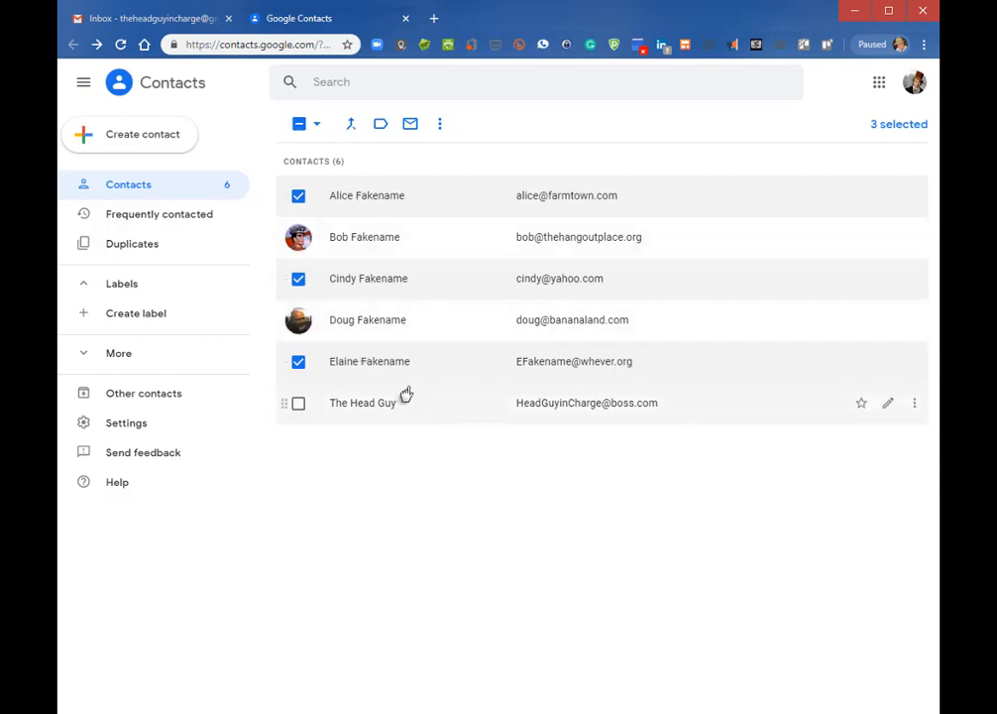
click(379, 126)
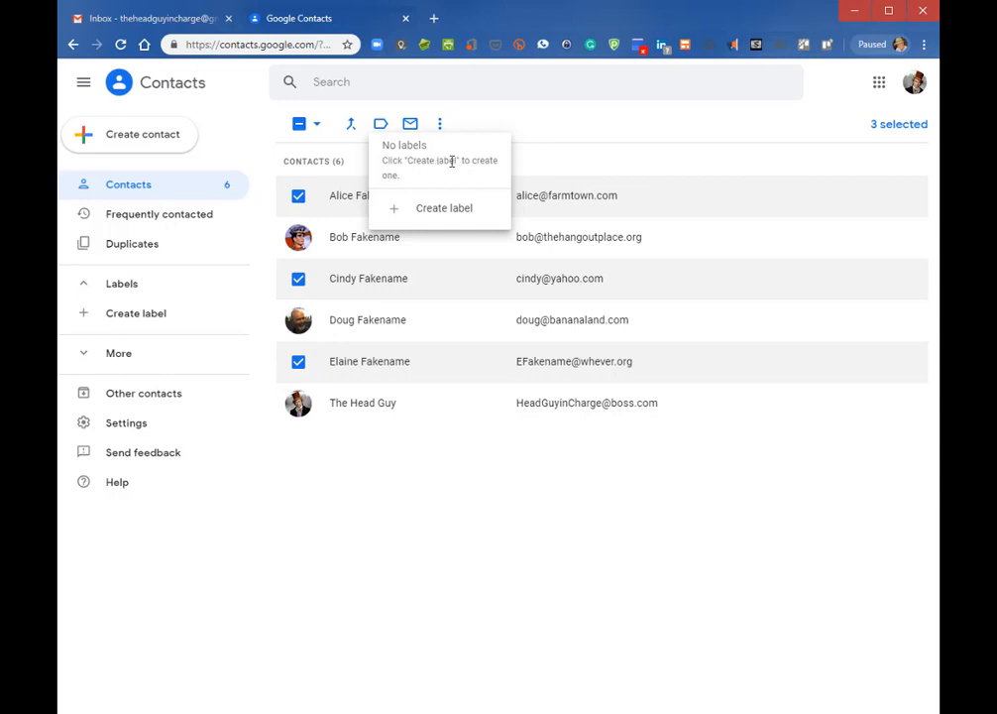
Create a label named Ladies for the selected contacts and view its three members
click(433, 215)
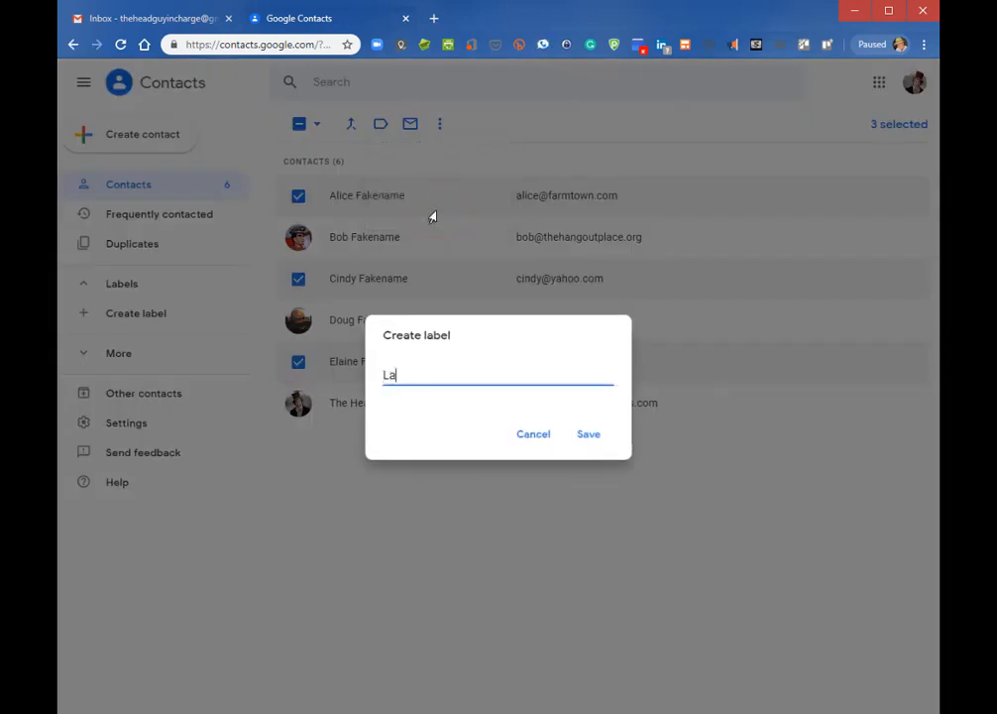
click(588, 436)
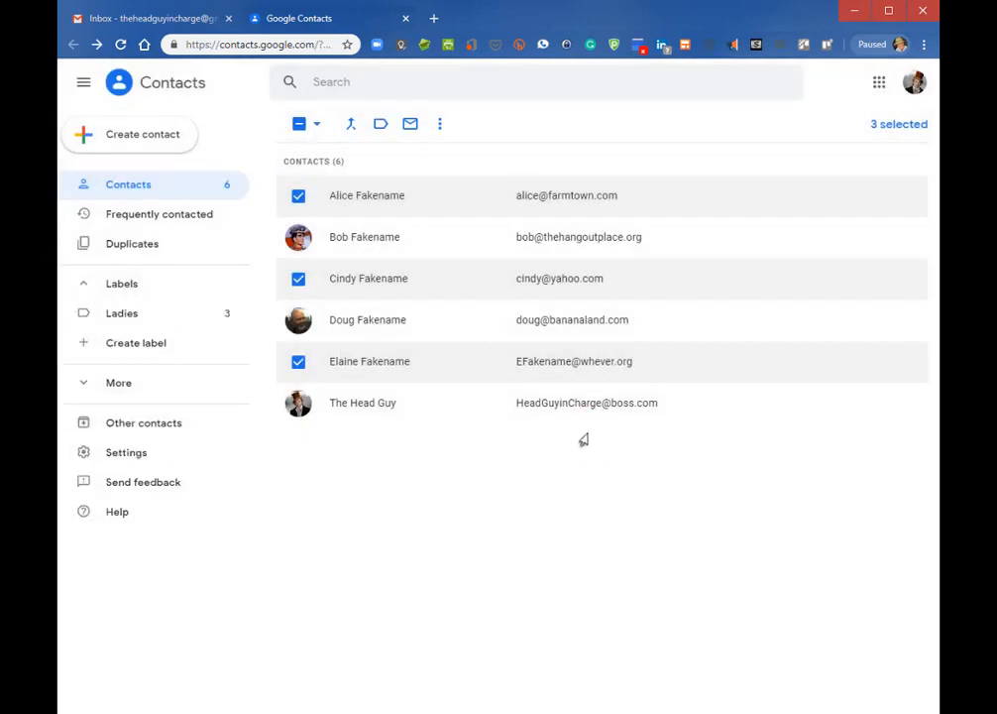
click(119, 315)
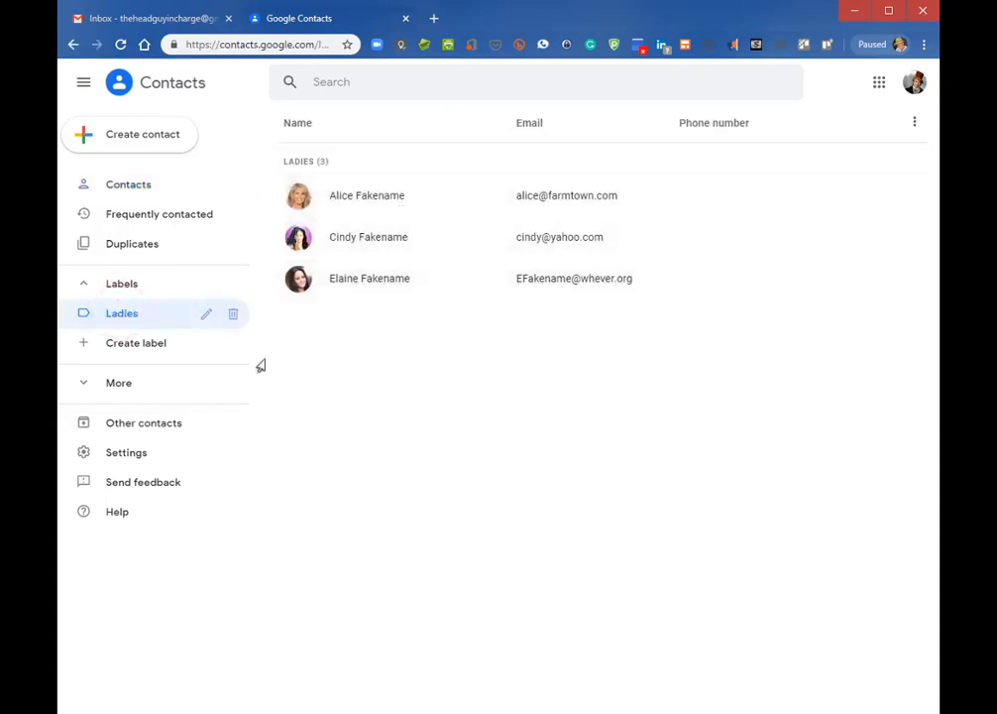
Cancel renaming the Ladies label and return to the full six-contact list
click(201, 316)
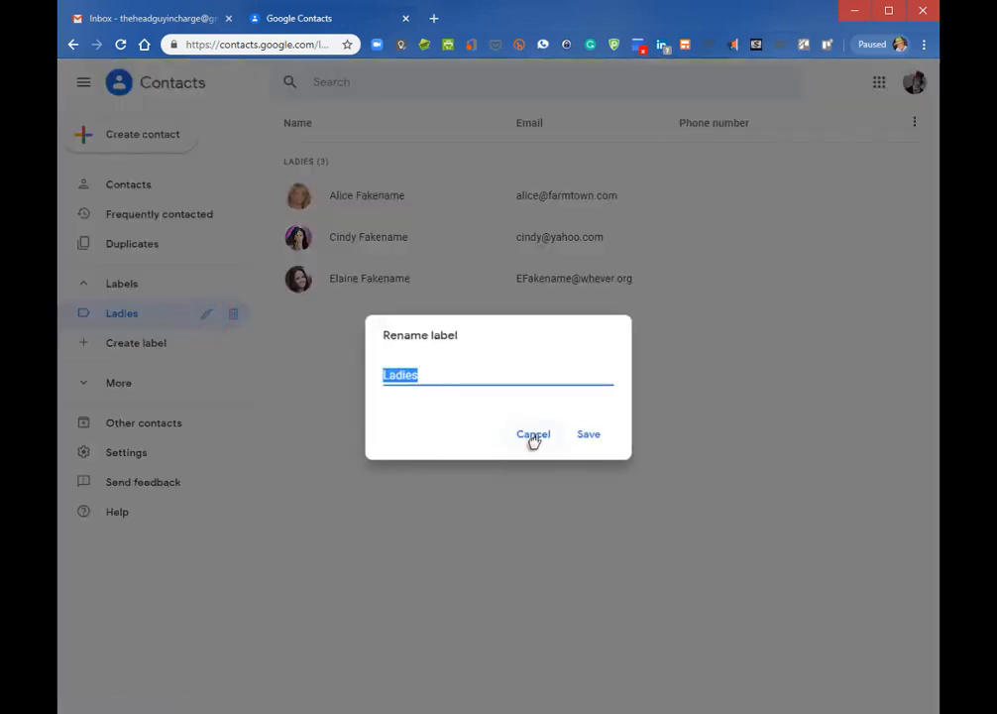
click(532, 437)
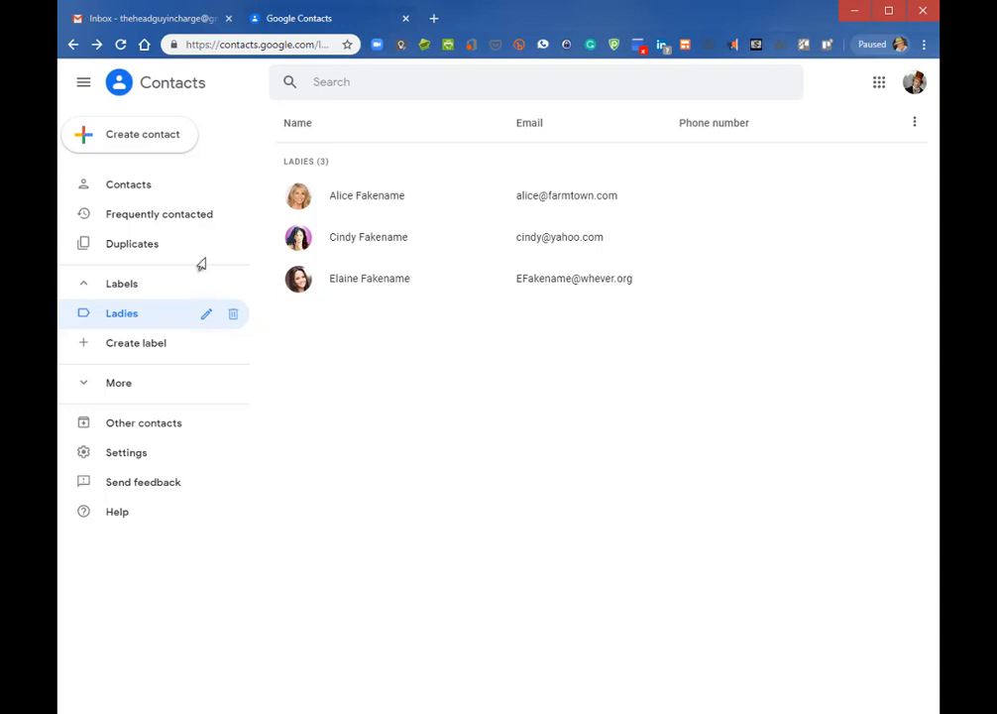
click(119, 185)
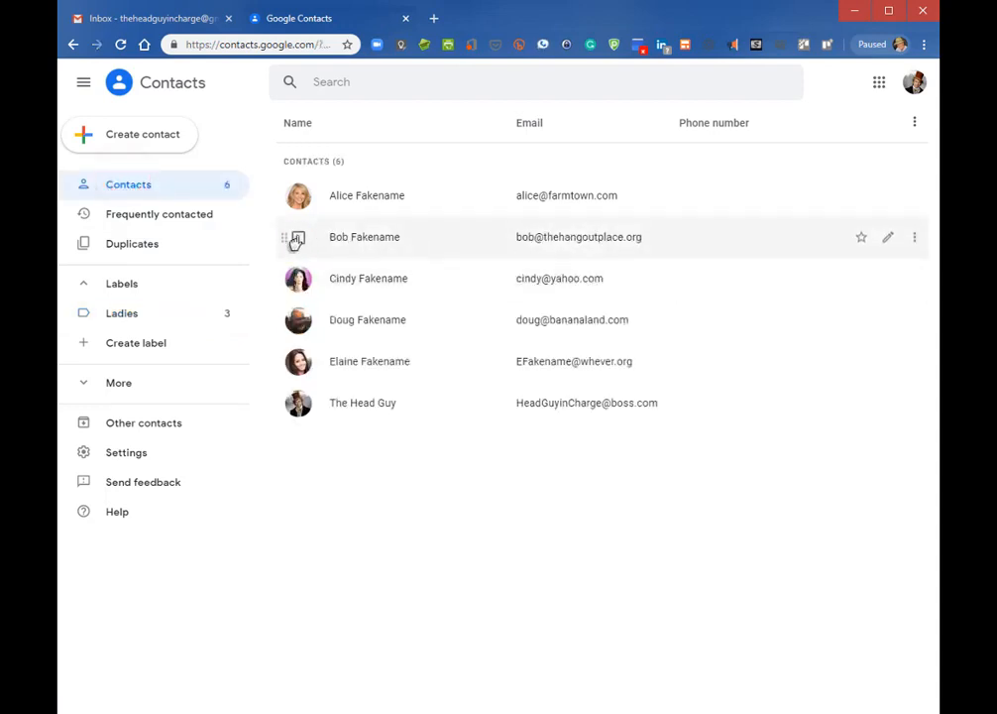
Select the second, fourth and sixth contacts, label them Men's Group, and view its members
click(297, 239)
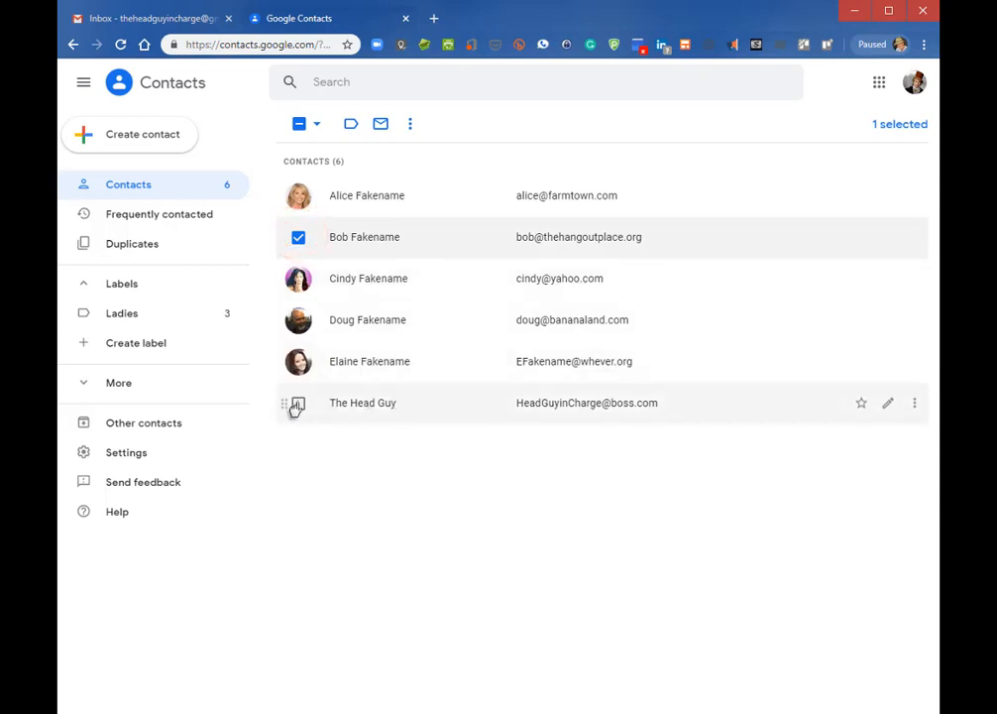
click(297, 404)
click(296, 319)
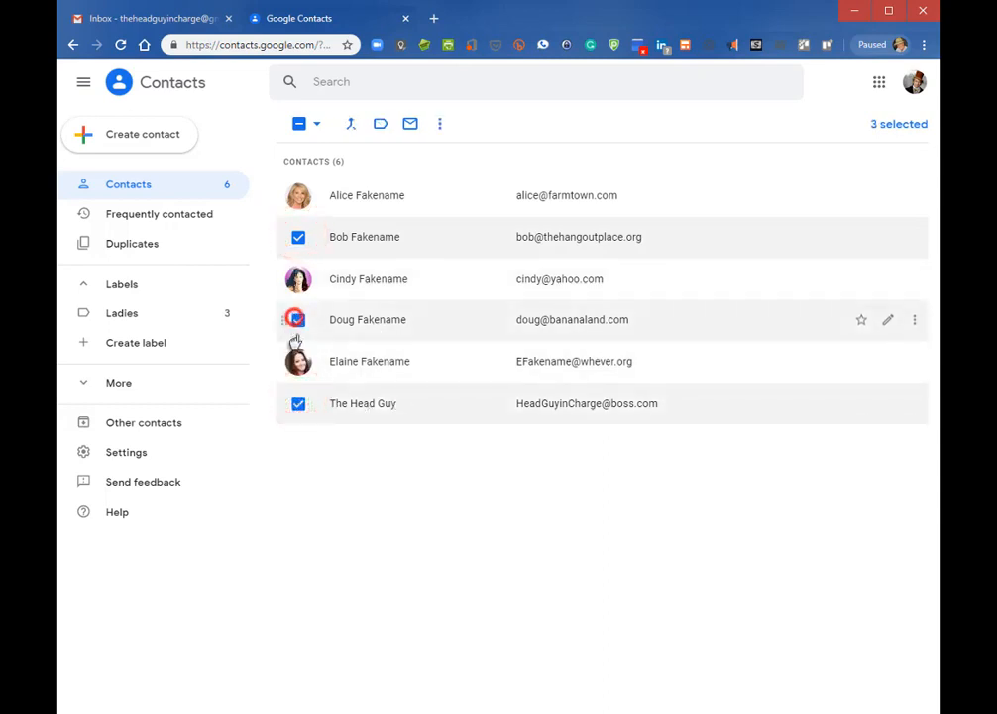
click(378, 124)
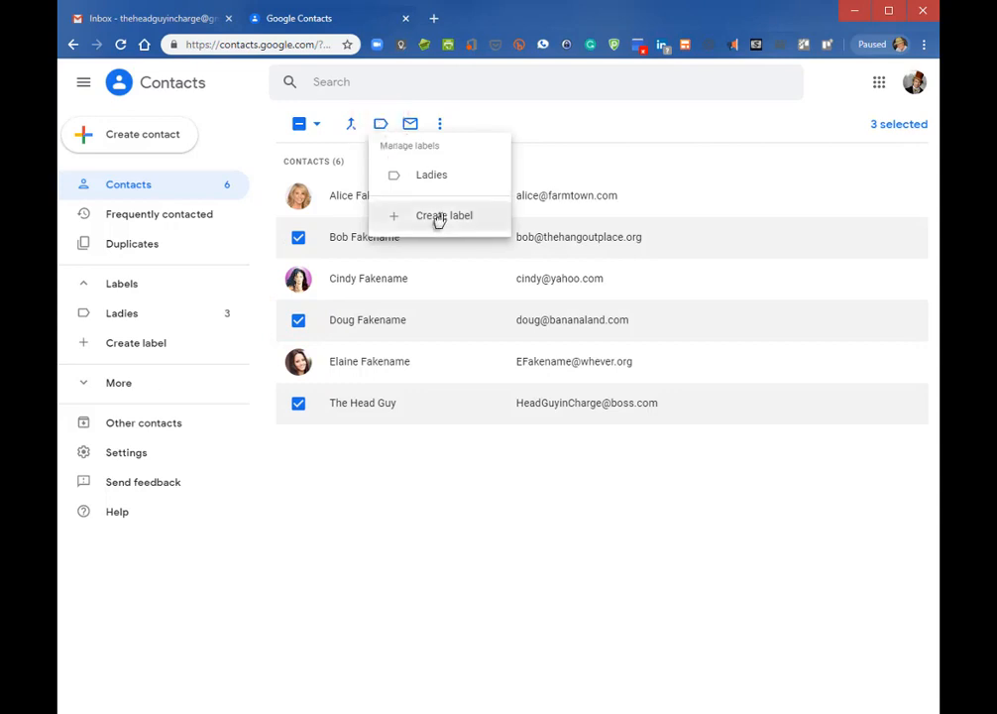
click(439, 218)
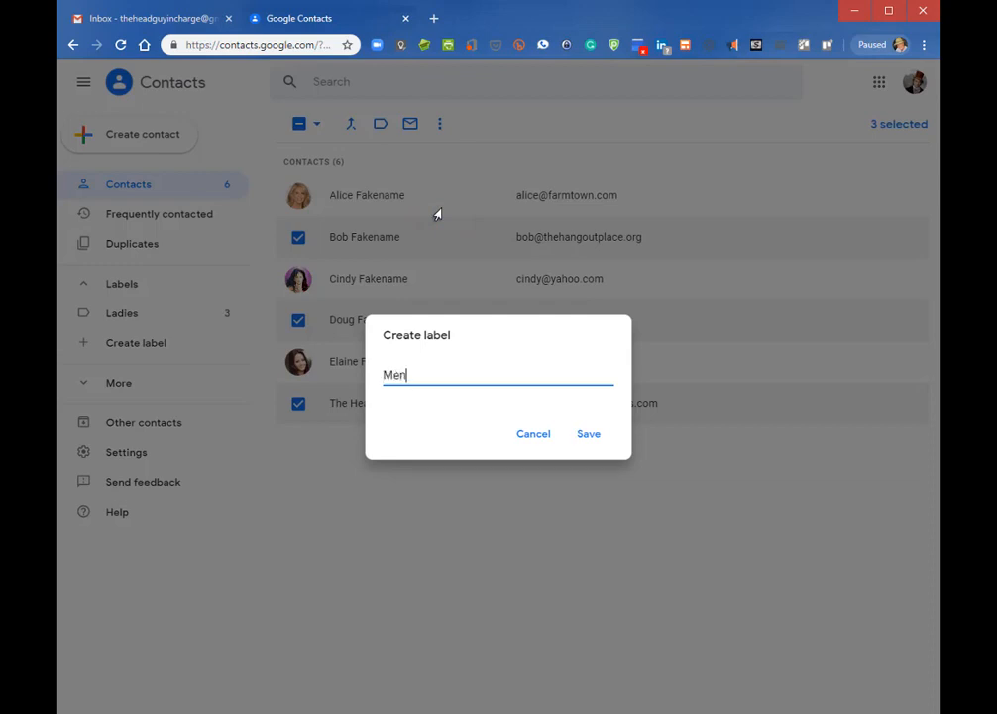
text(Men's Group)
click(592, 442)
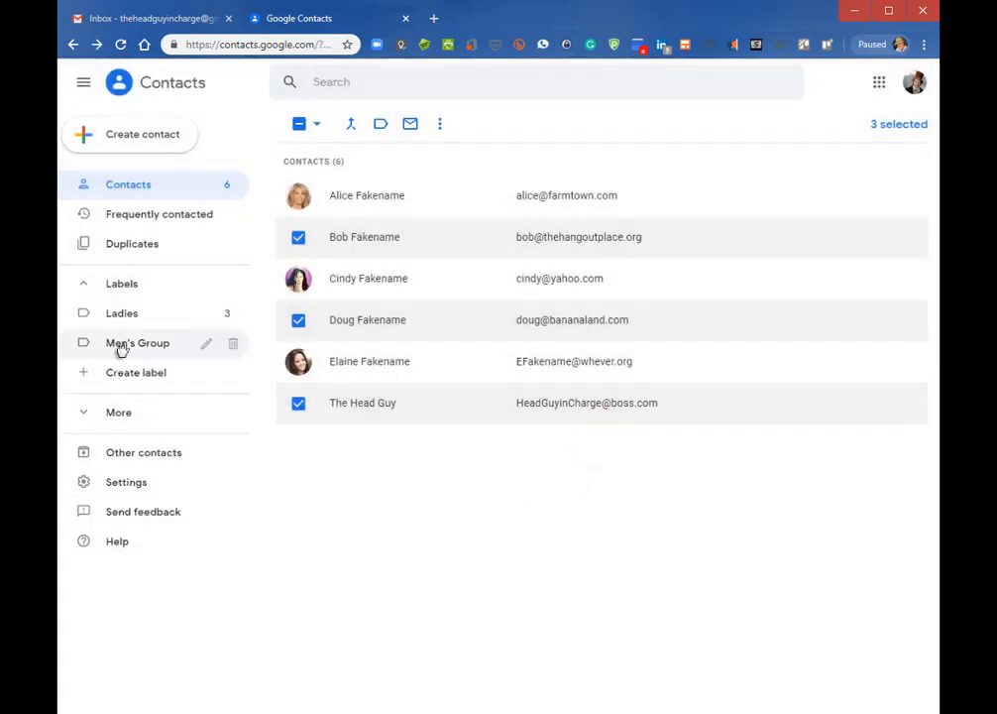
click(123, 343)
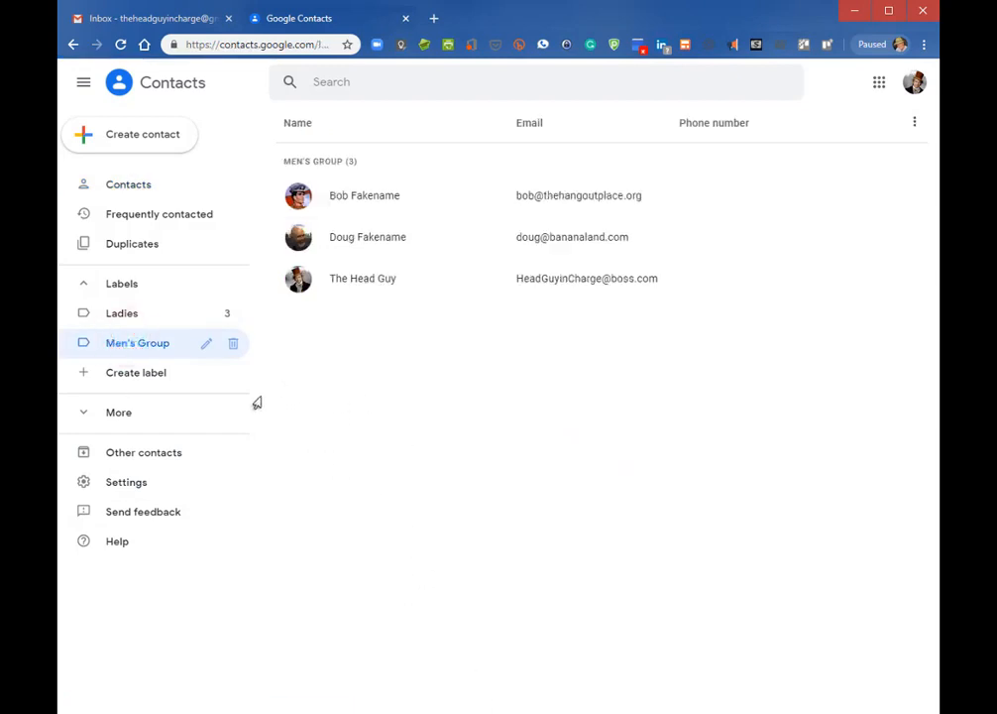
Select the first three contacts and put them under a new label named Everyone
click(149, 315)
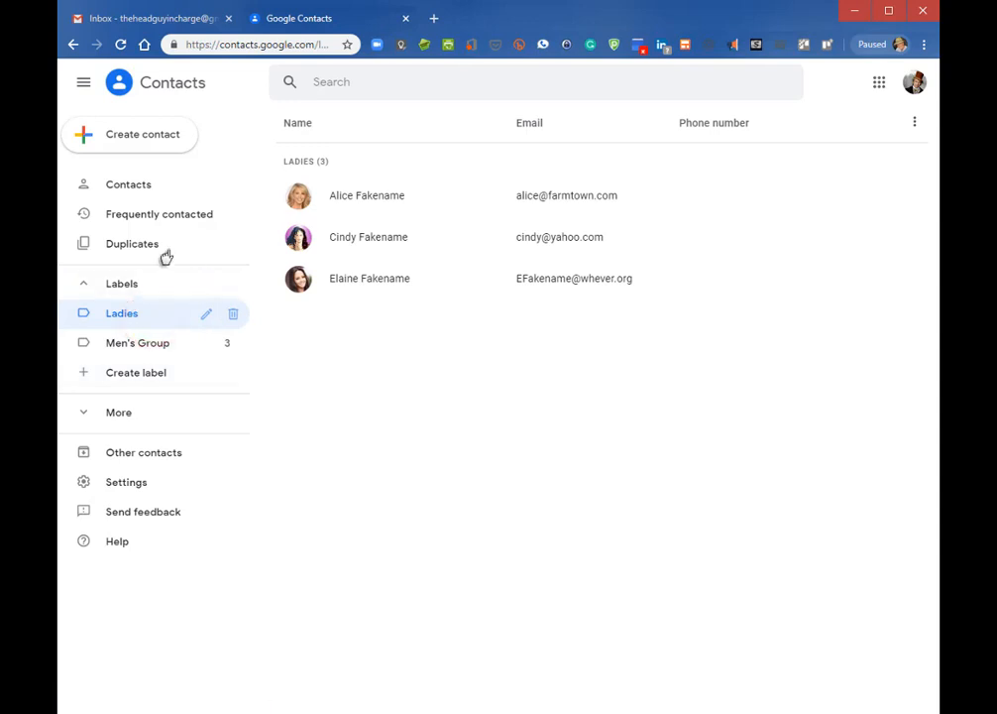
click(142, 189)
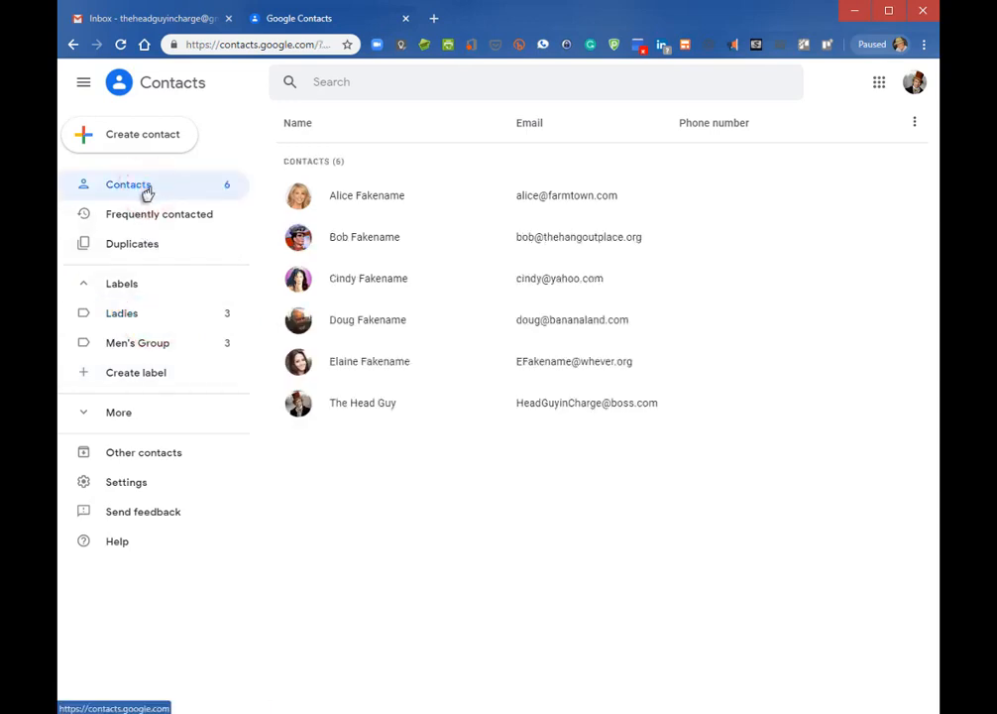
click(298, 195)
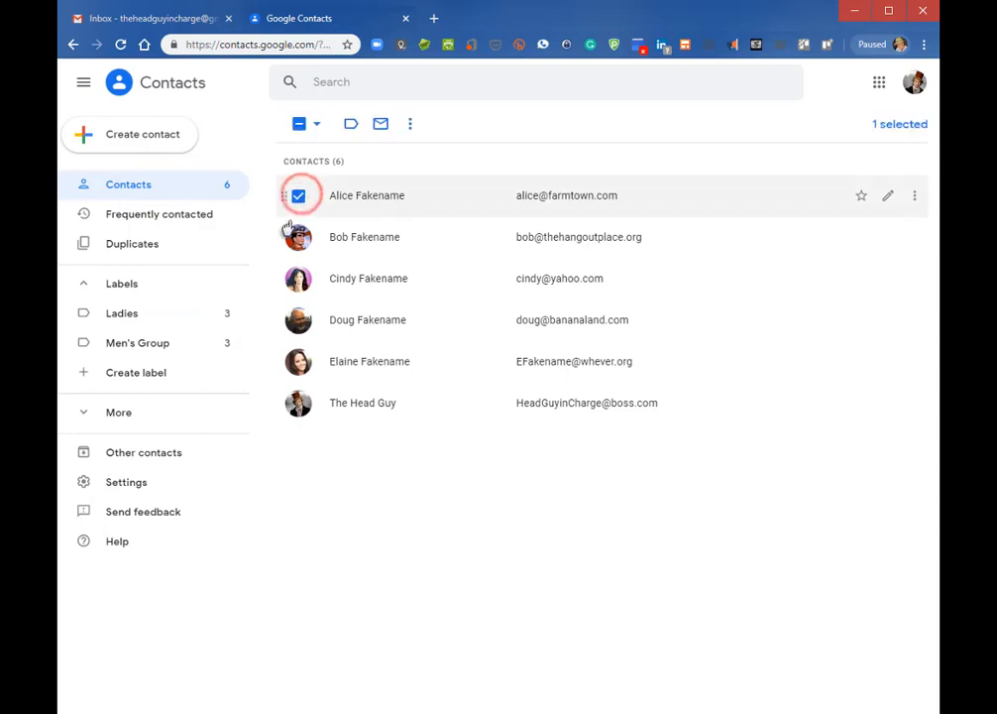
click(298, 239)
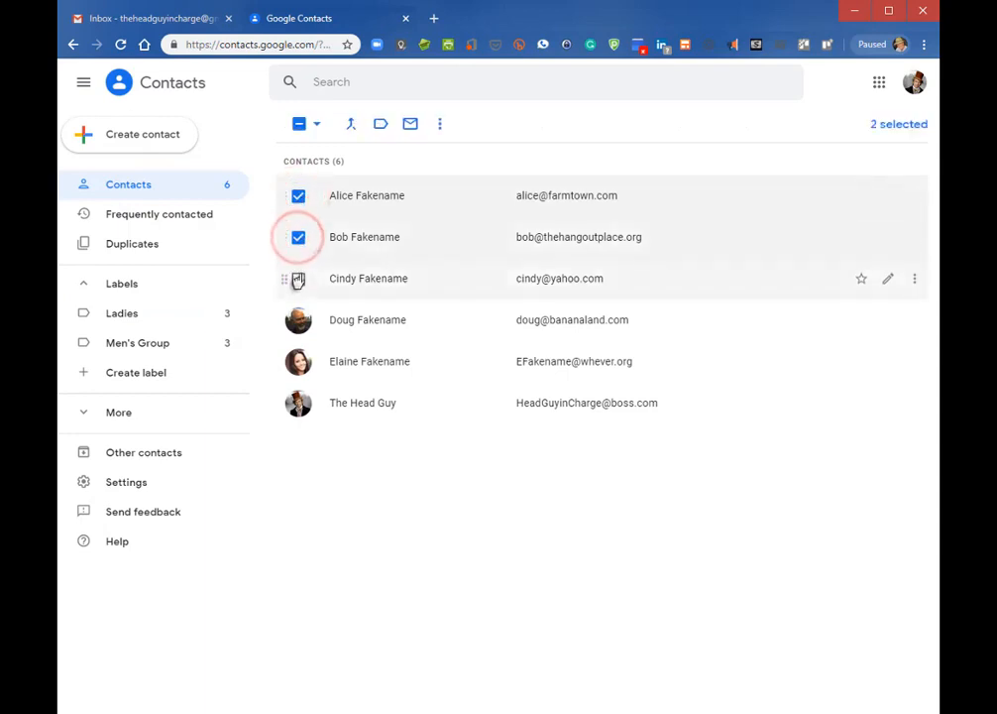
click(299, 279)
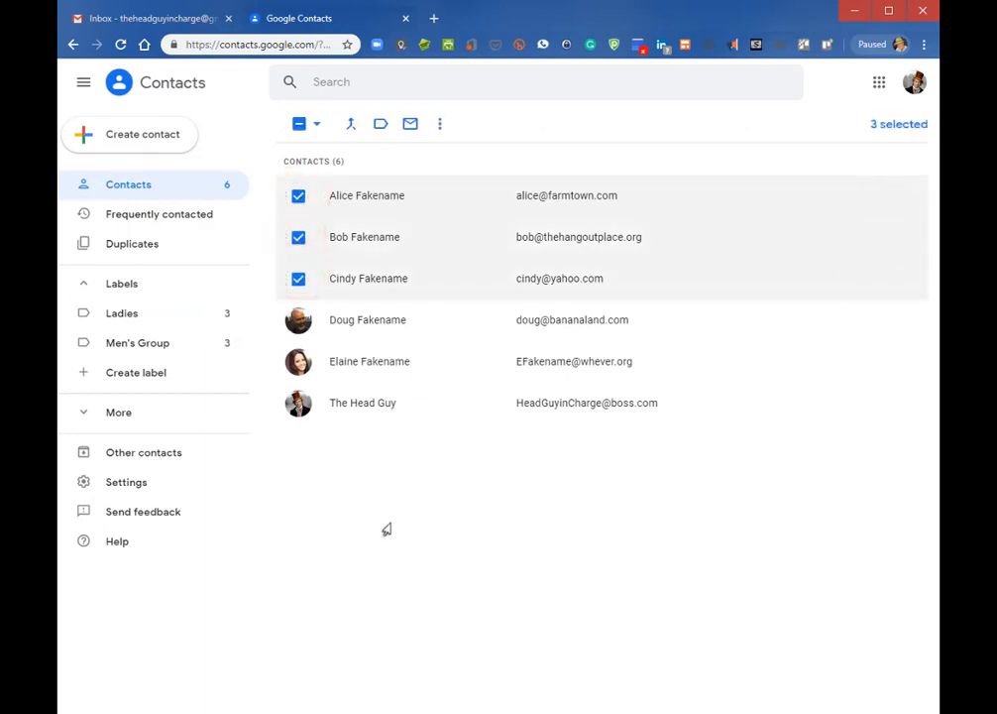
click(381, 124)
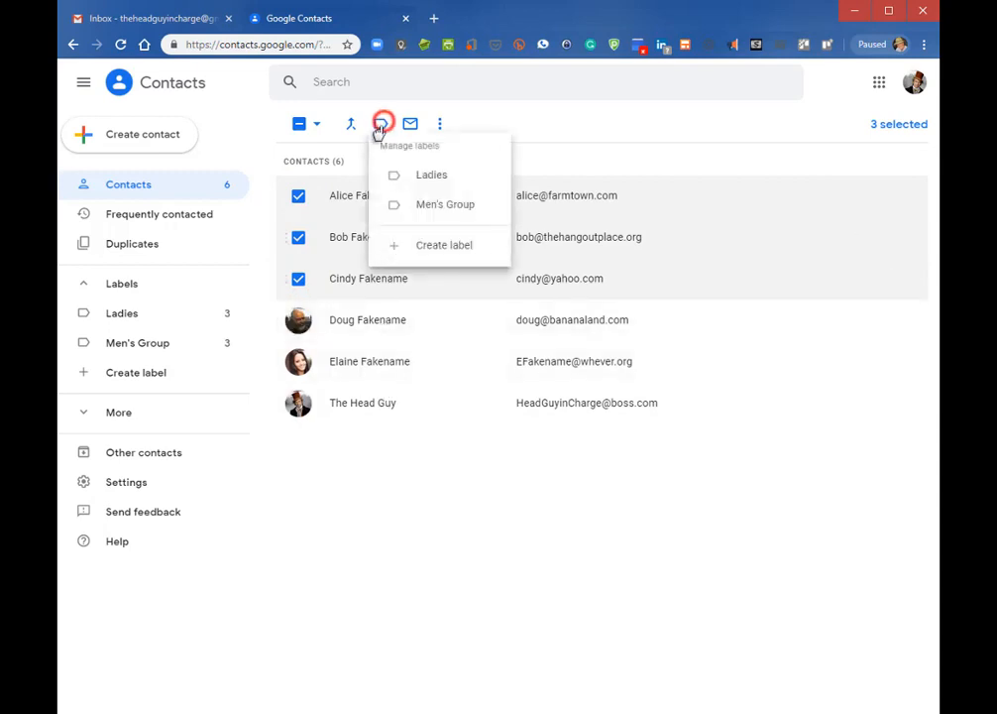
click(443, 246)
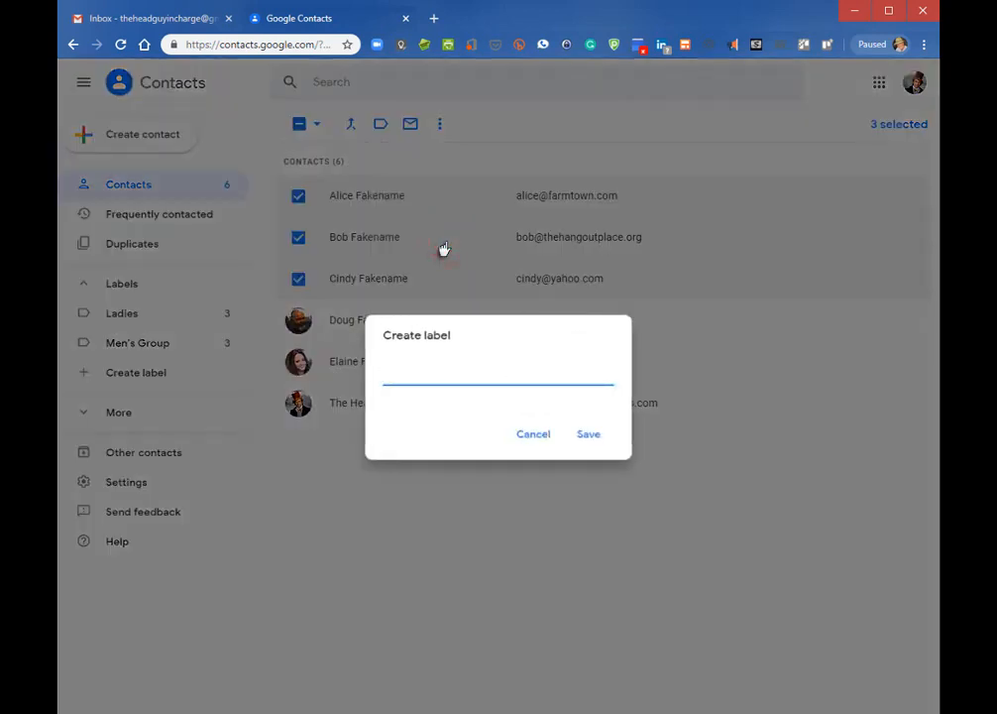
text(Everyone)
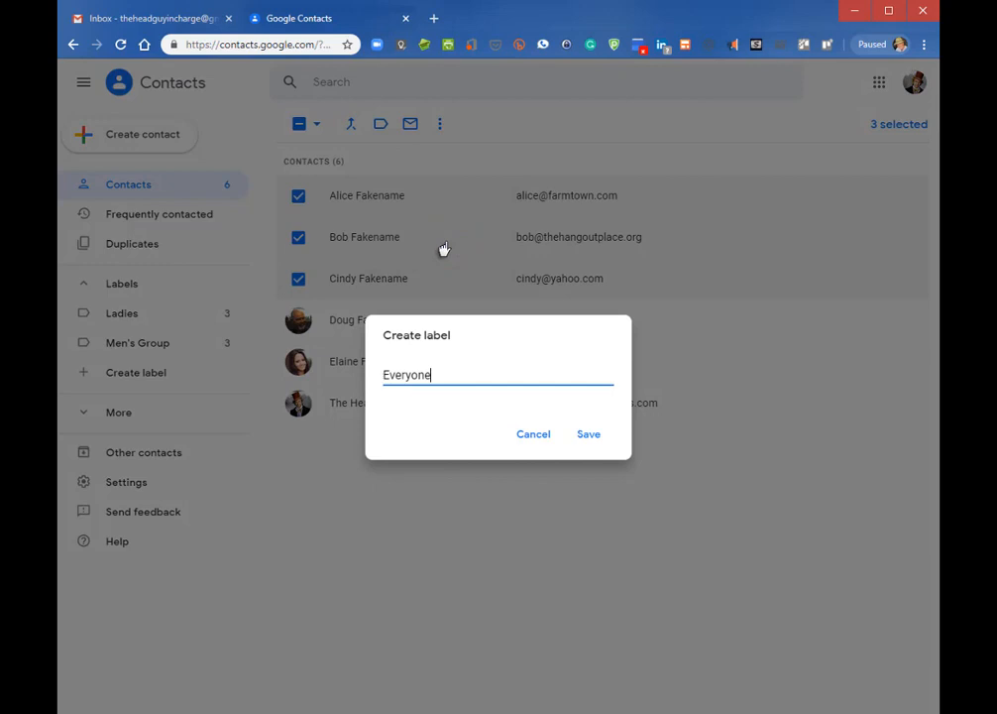
click(595, 440)
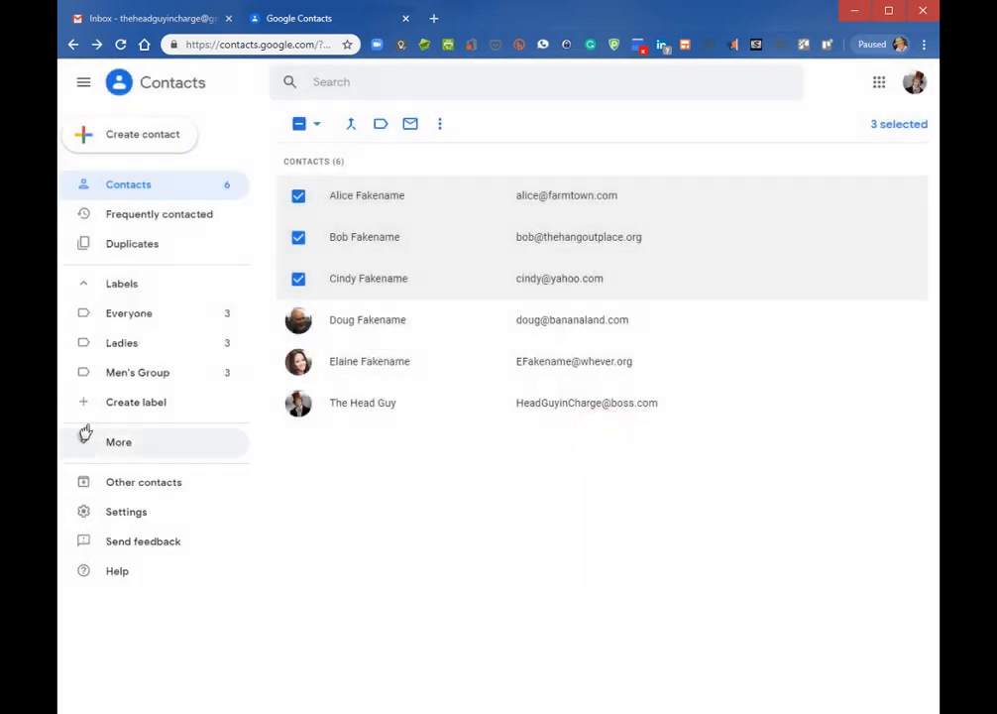
Review the members of the Everyone, Ladies and Men's Group labels in turn
click(136, 319)
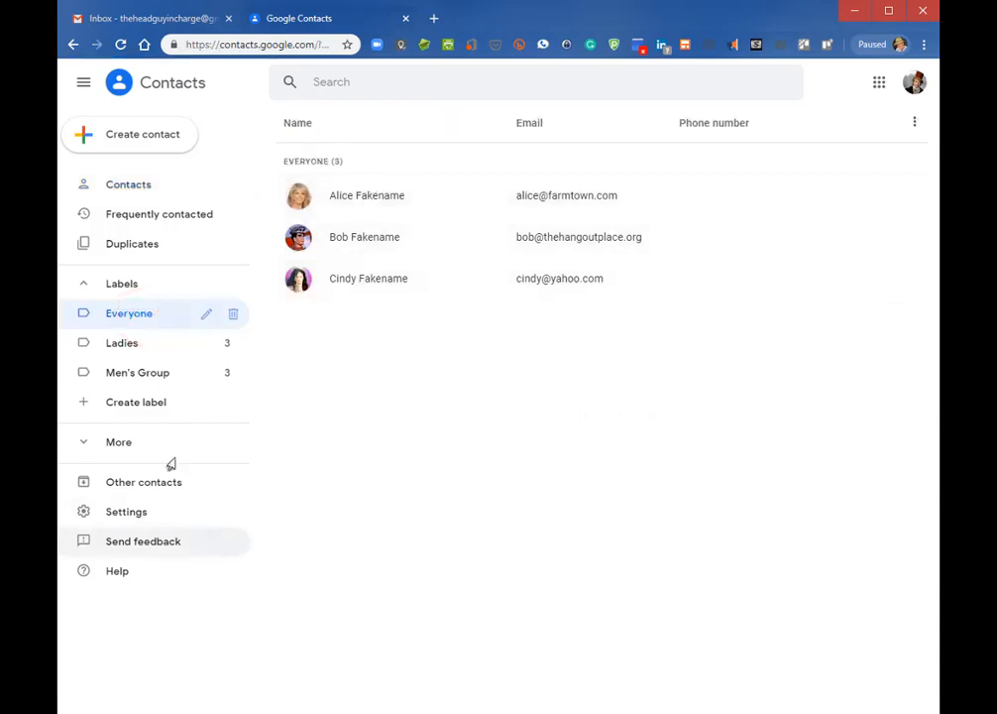
click(122, 346)
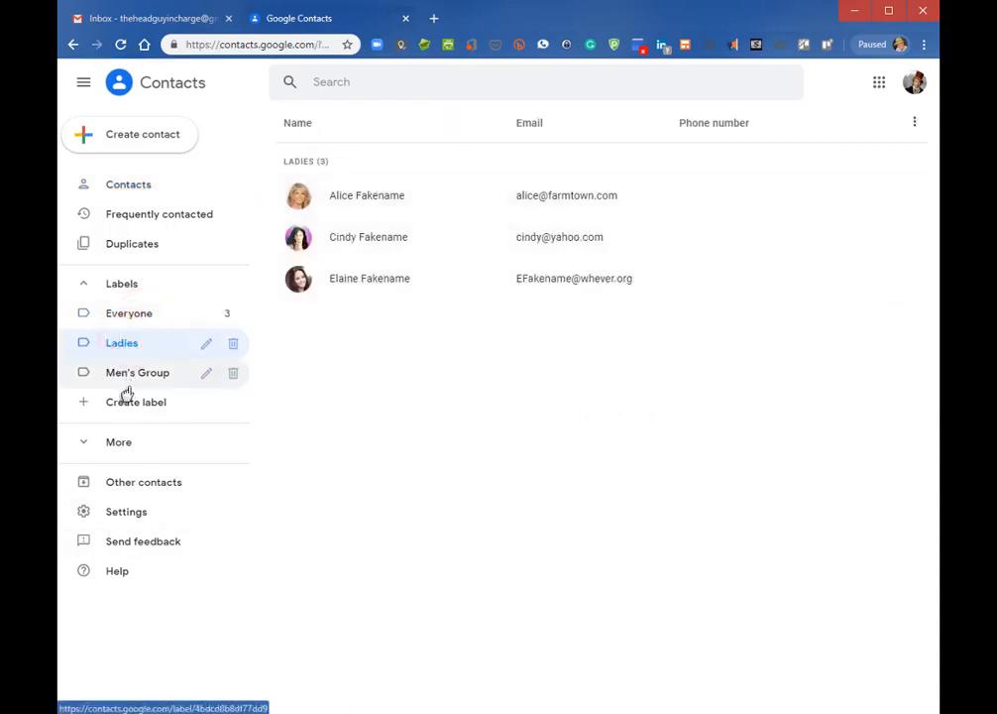
click(126, 380)
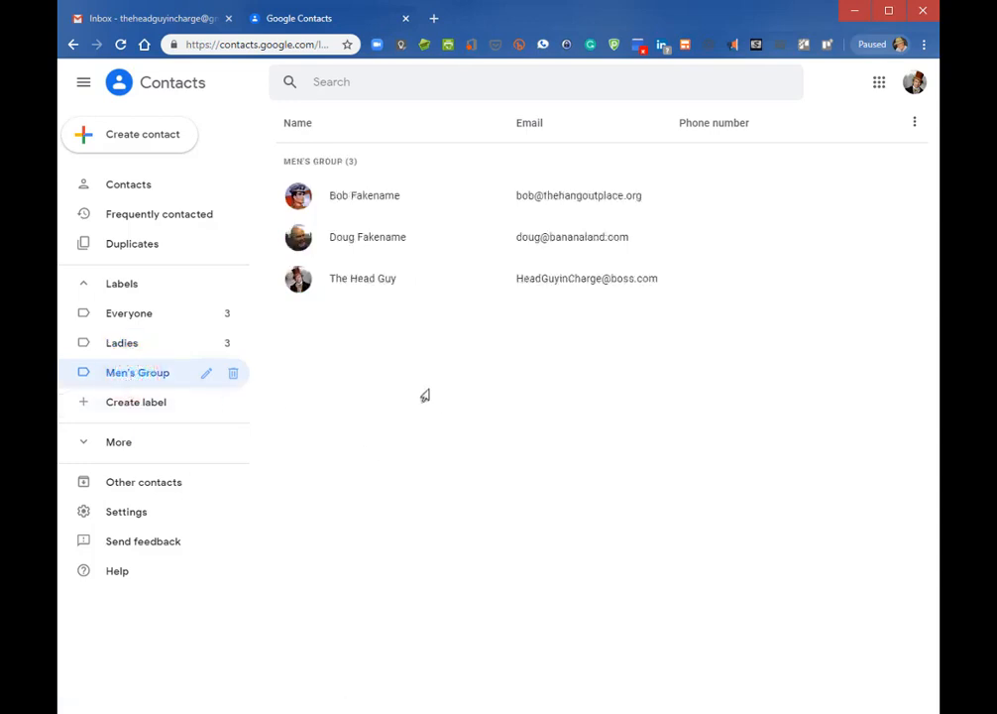
Remove the sixth contact from the Men's Group label, leaving it two members
click(292, 282)
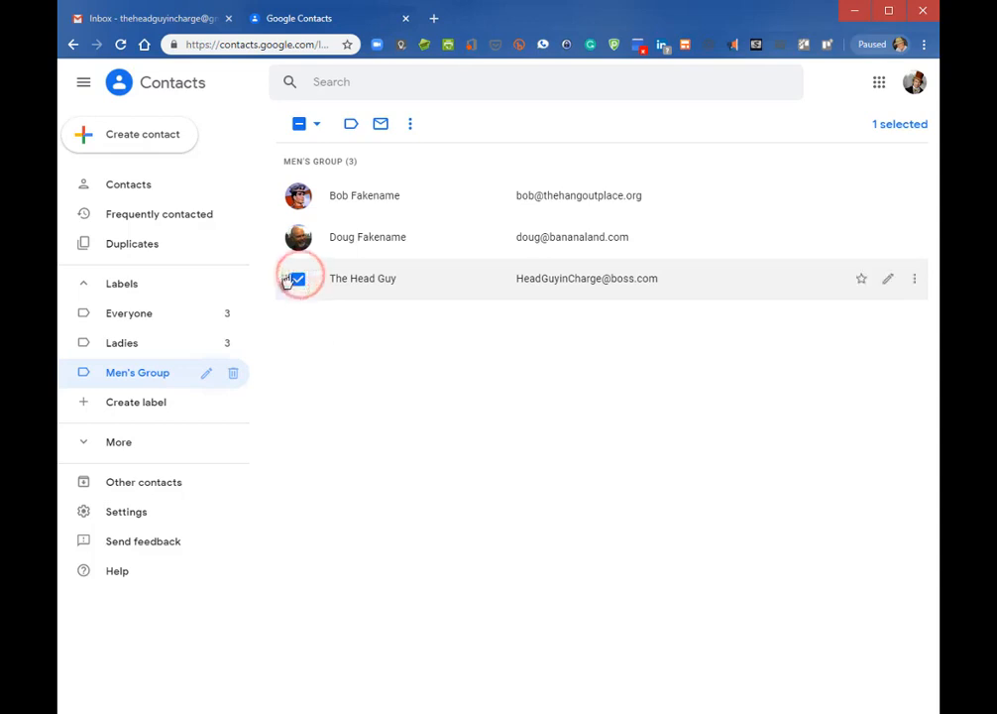
click(407, 125)
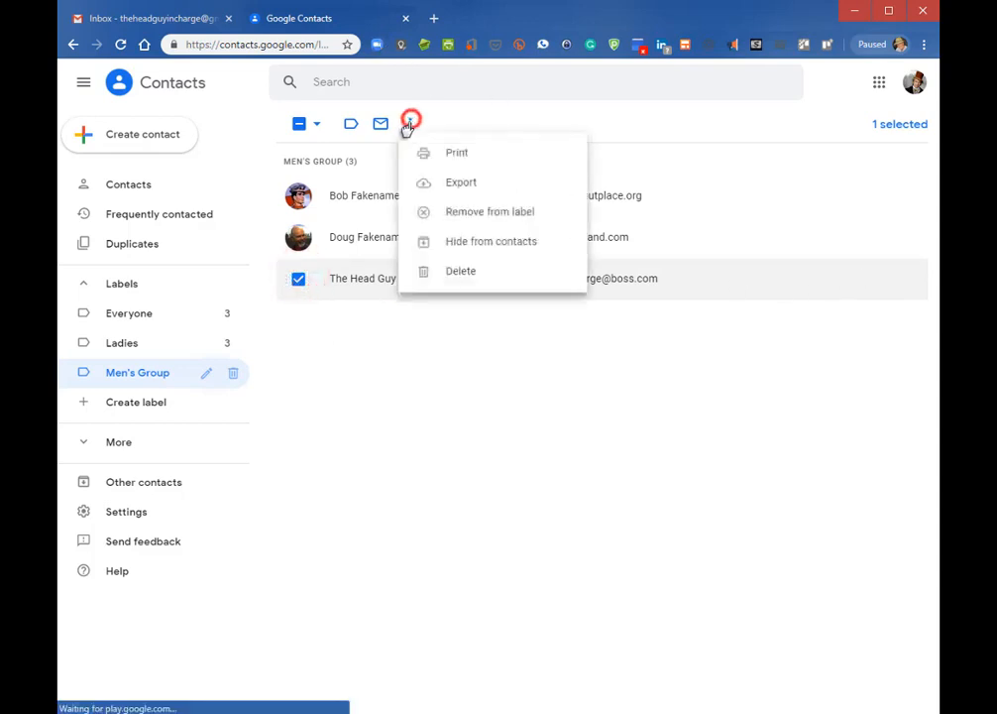
click(488, 215)
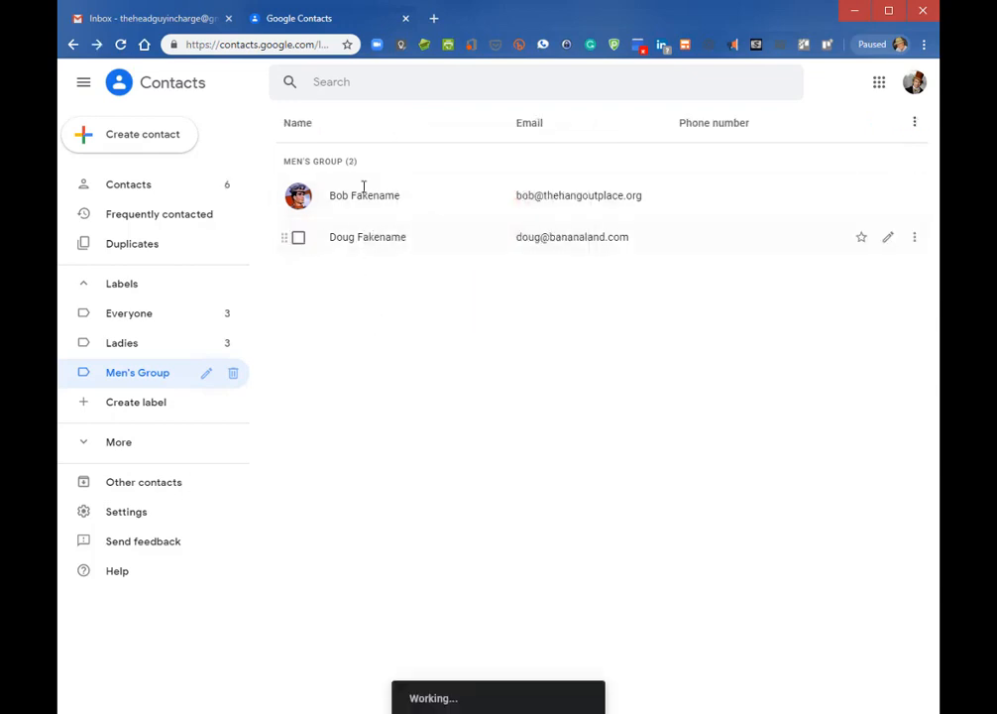
click(312, 521)
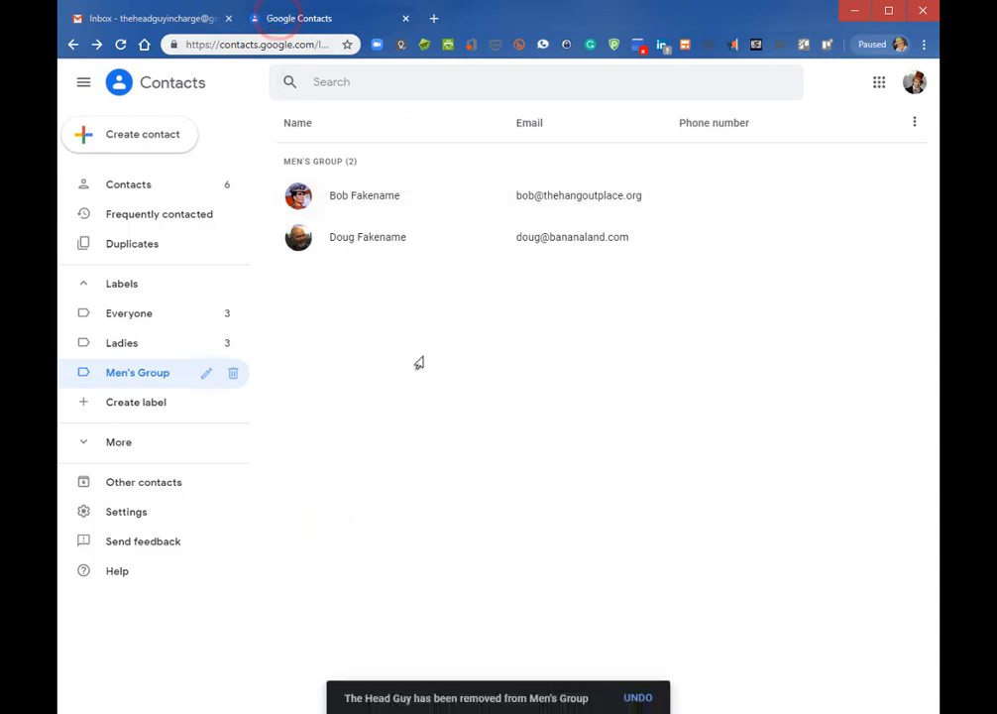
Reload the full contact list to refresh label counts, then reload the Gmail inbox
click(142, 187)
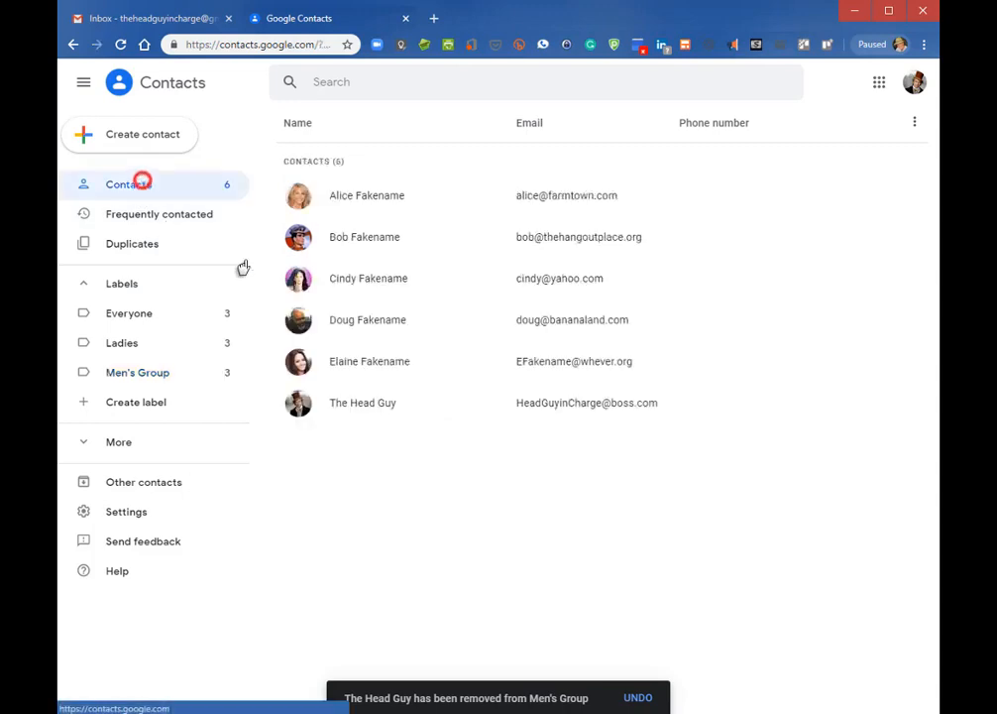
click(120, 44)
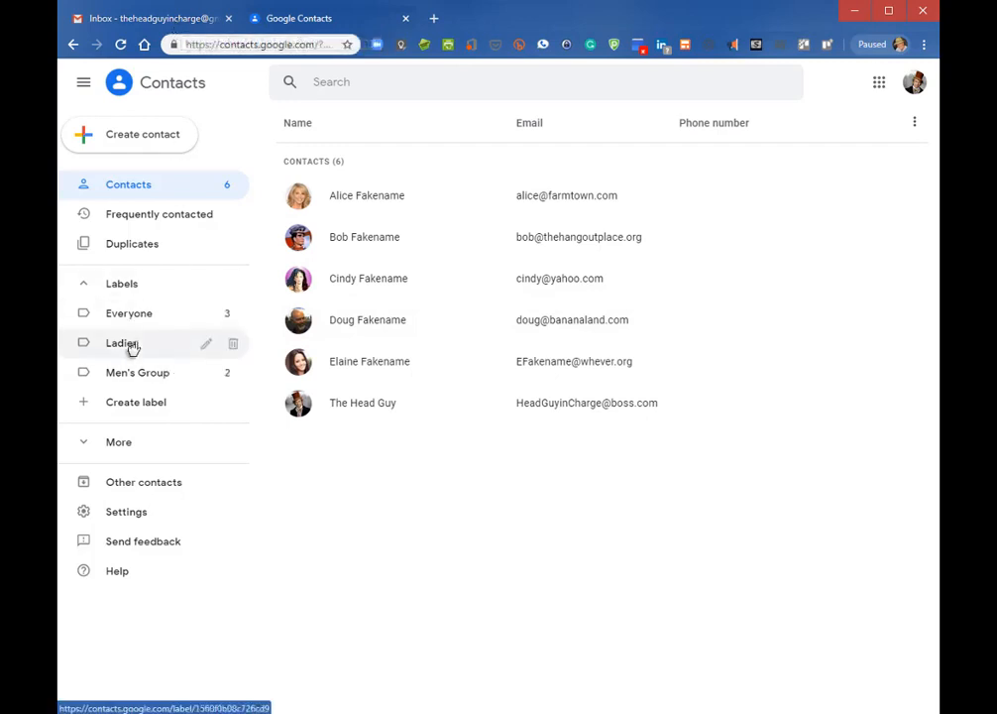
click(166, 18)
click(119, 45)
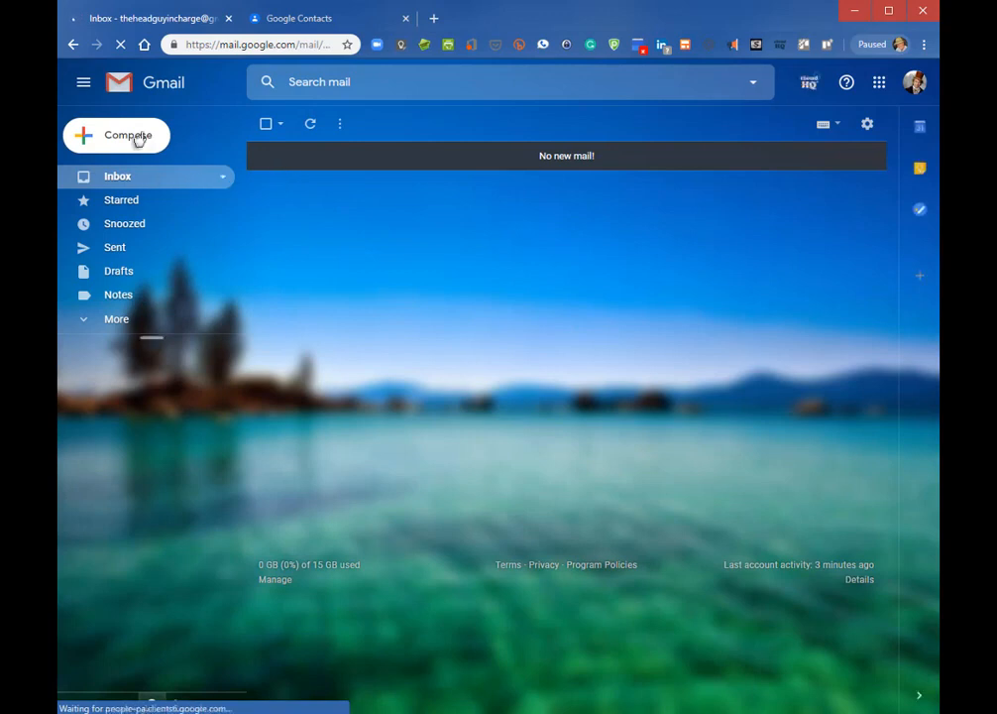
Compose a new email addressed to the Men's Group label, with Cc and Bcc rows shown
click(136, 134)
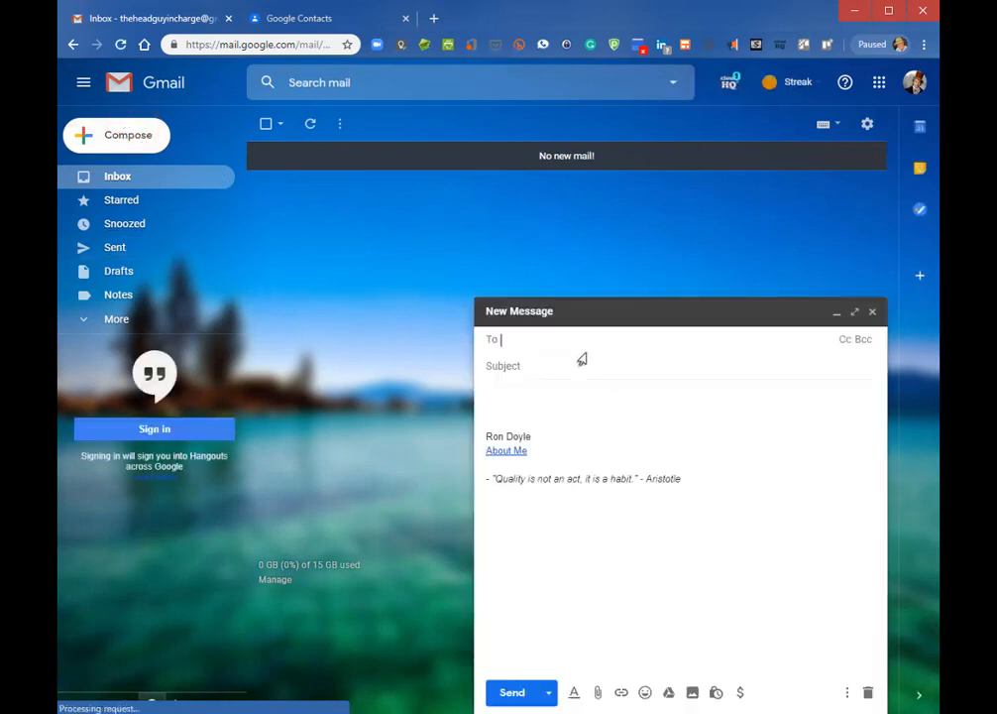
text(Men's)
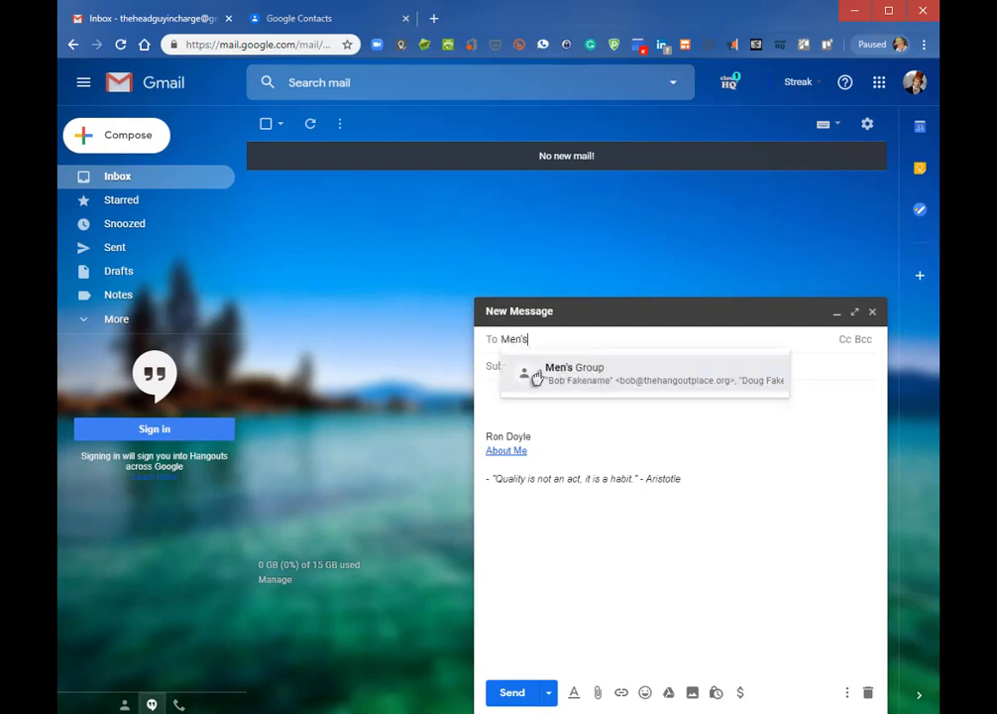
click(600, 377)
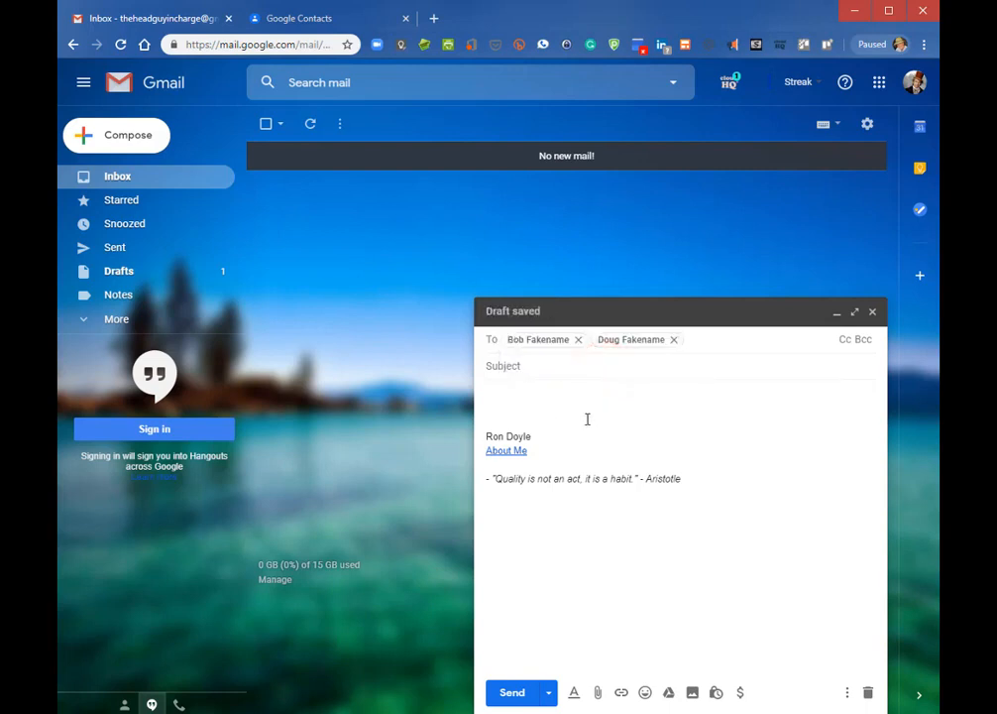
click(844, 339)
click(863, 358)
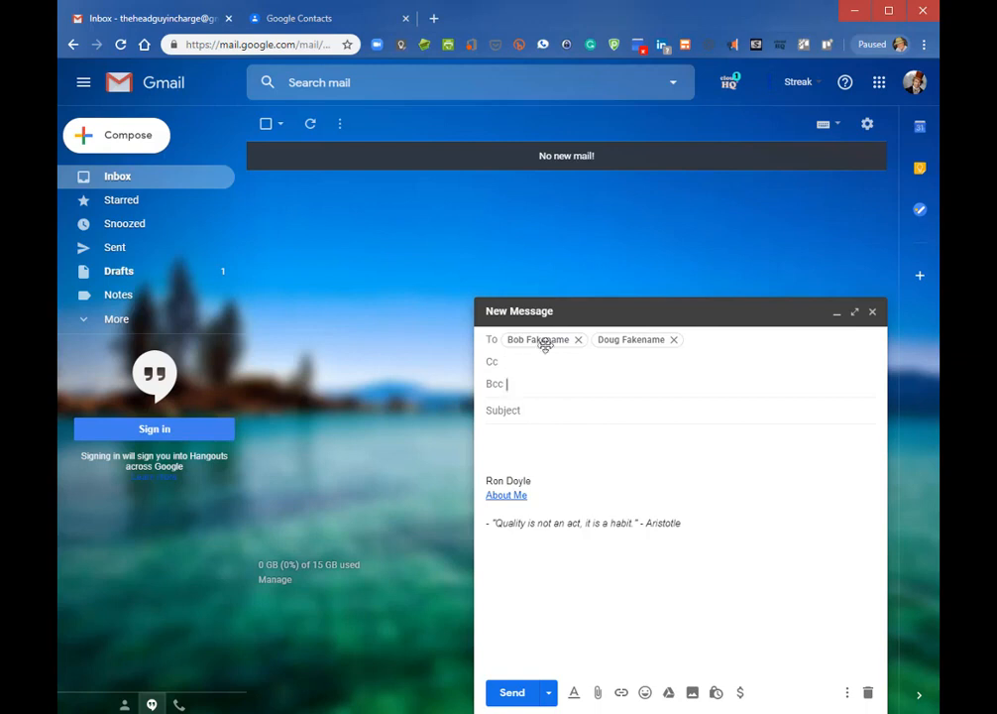
Put the Everyone label in Bcc and the Ladies label in Cc
click(538, 387)
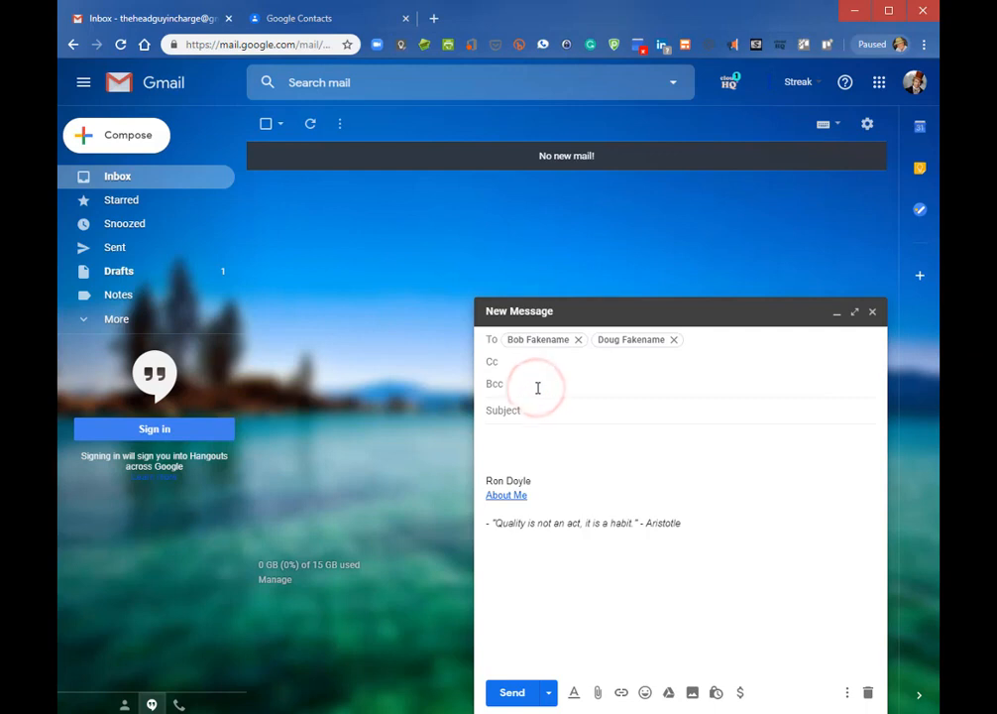
text(every)
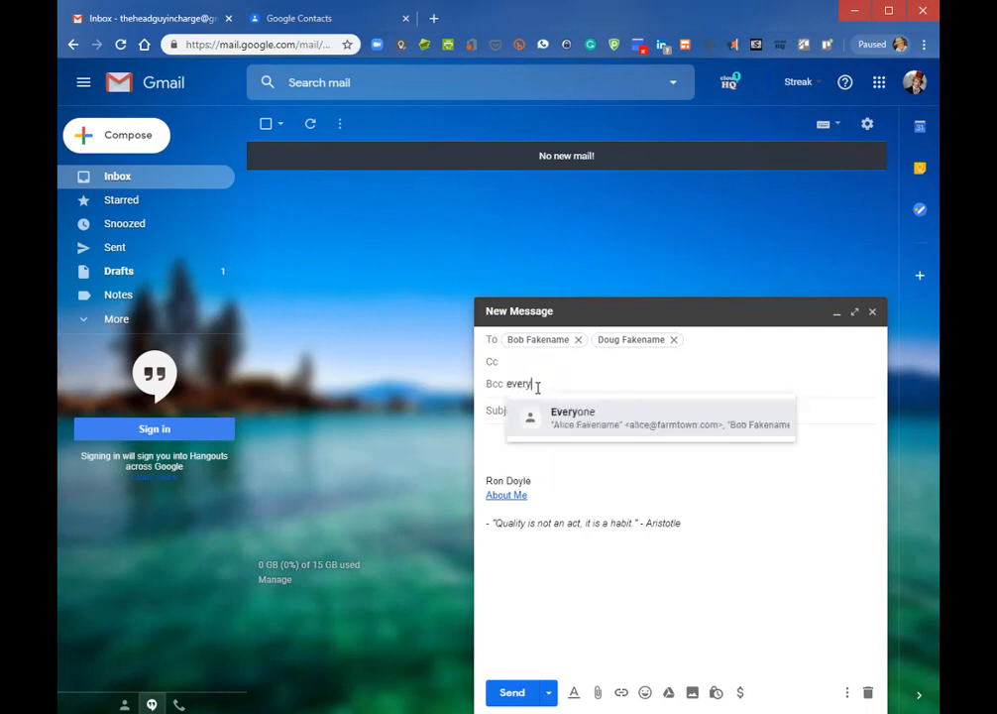
click(573, 422)
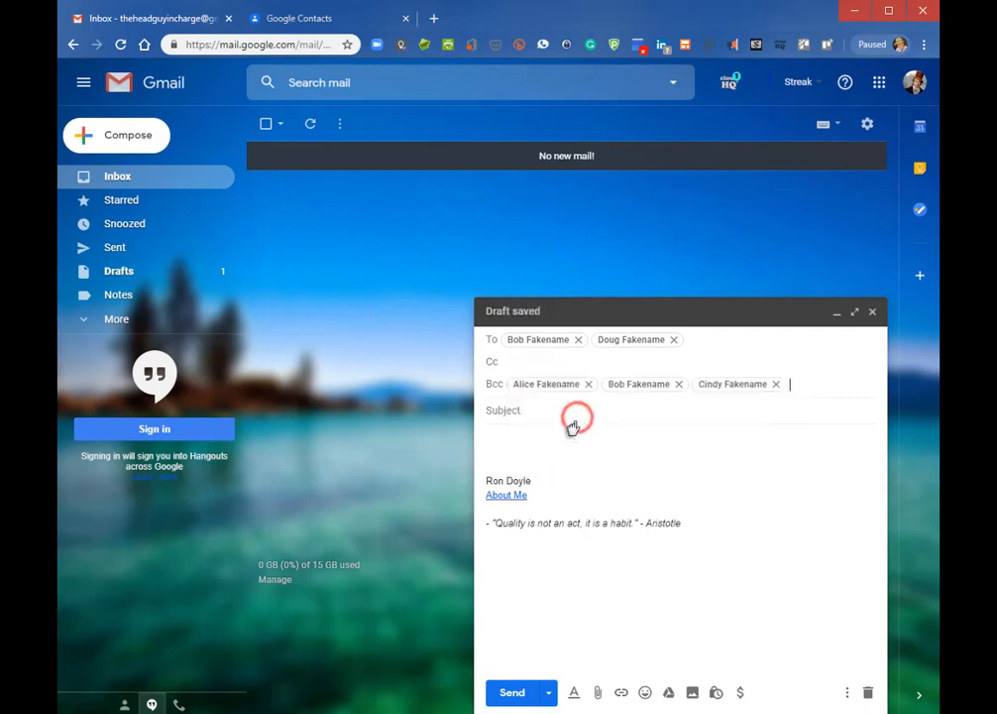
click(546, 360)
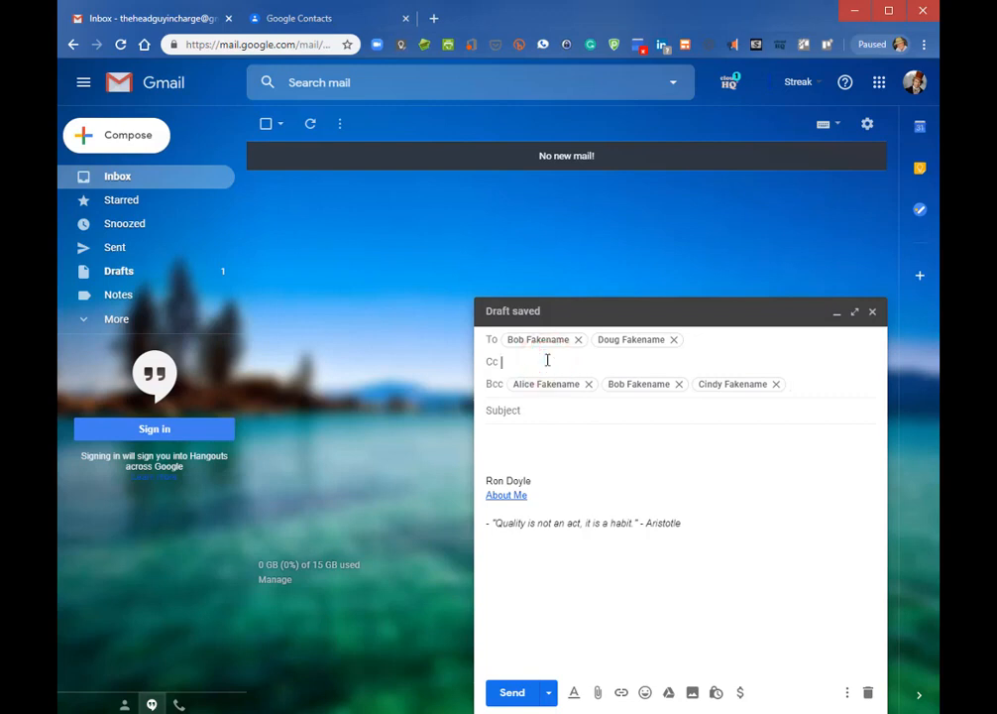
text(ladi)
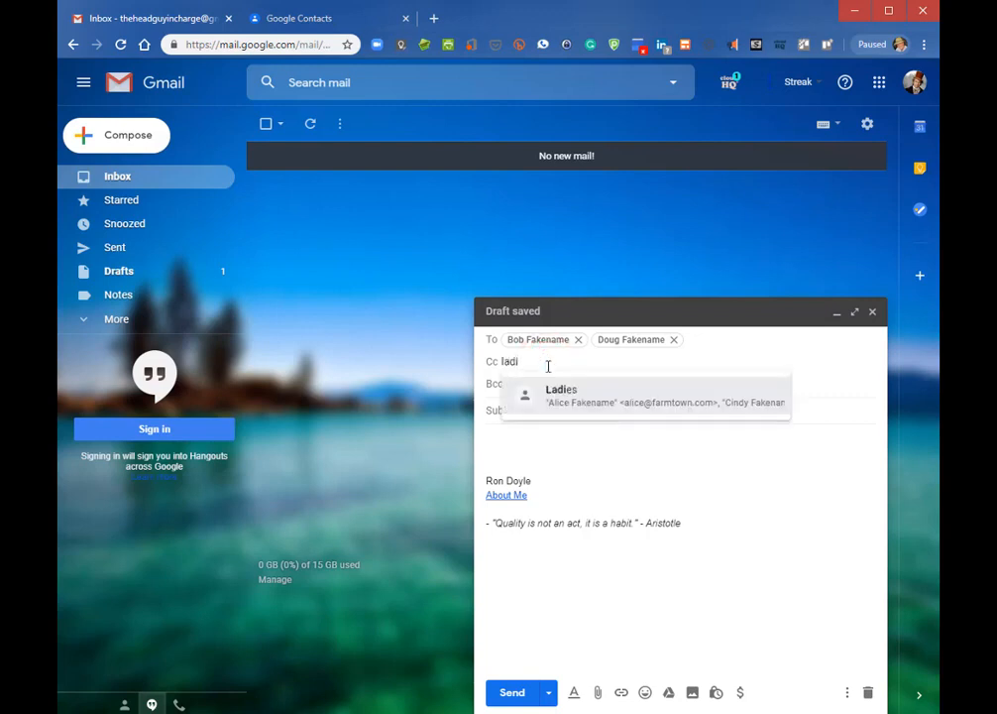
click(552, 392)
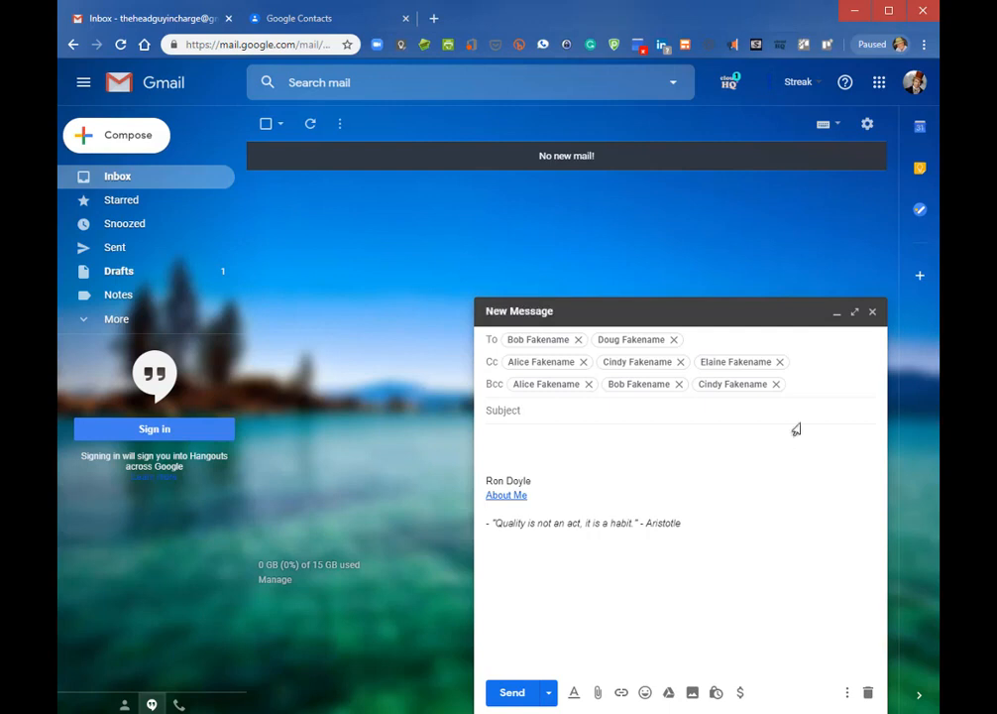
Remove one Cc and two Bcc recipients, discard the draft, and return to Contacts
click(779, 362)
click(774, 383)
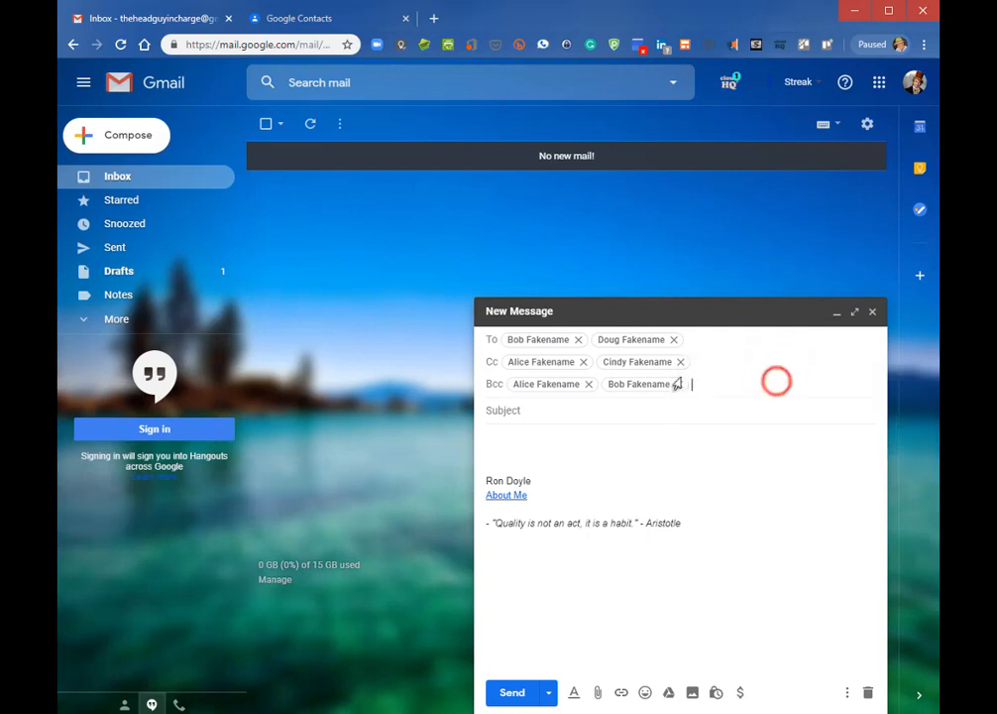
click(680, 384)
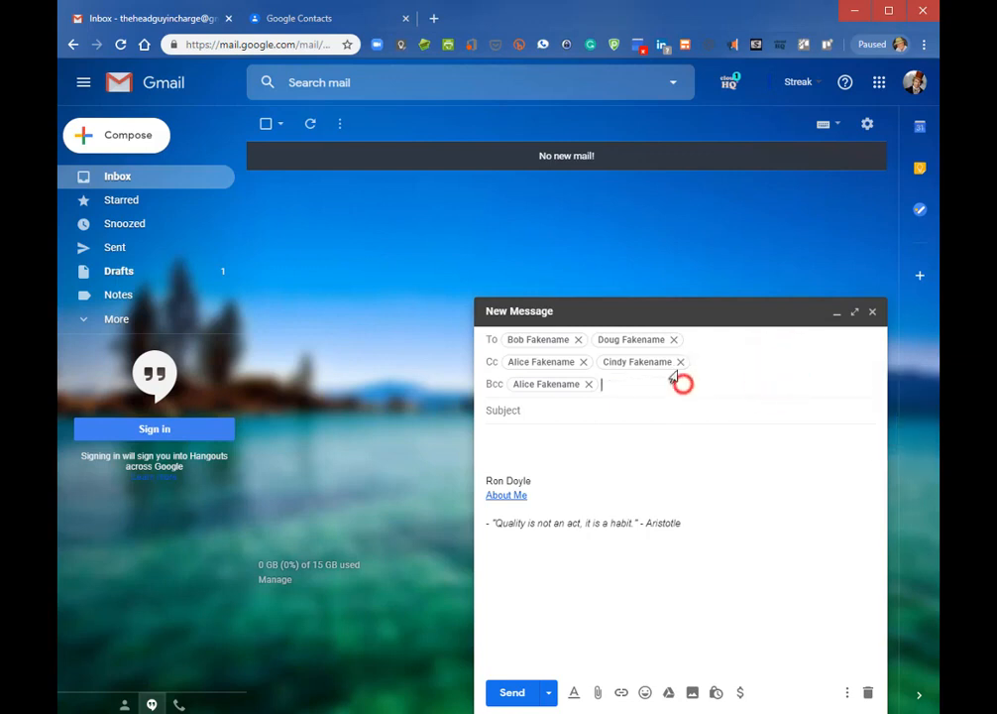
click(864, 694)
click(273, 22)
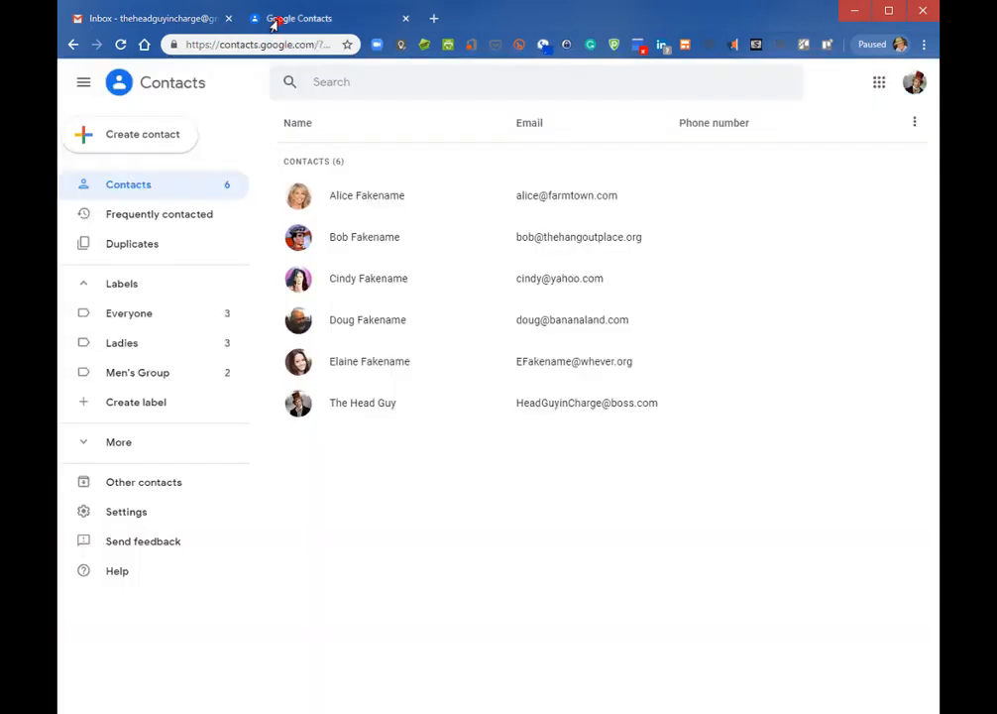
Add the sixth contact to the Everyone label and confirm it now lists four members
click(125, 321)
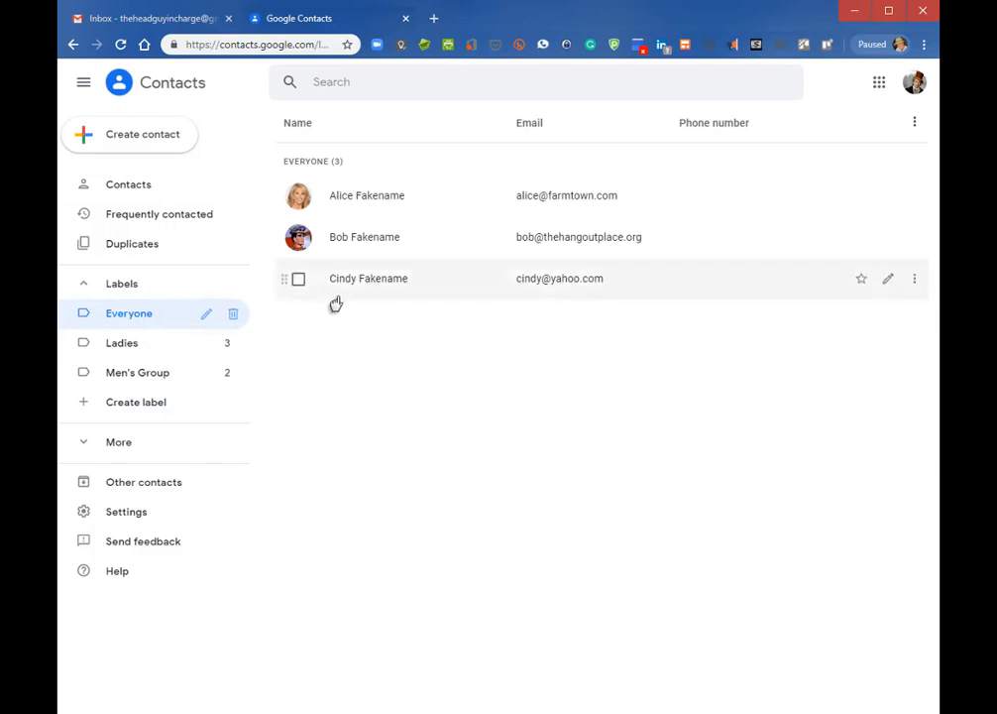
click(127, 313)
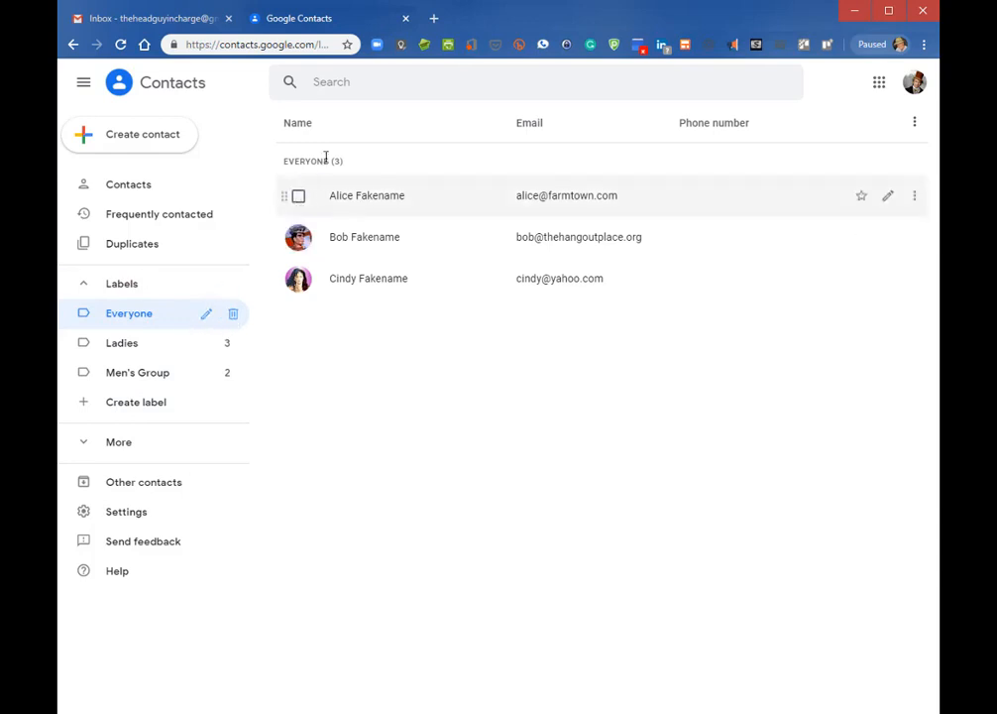
click(123, 189)
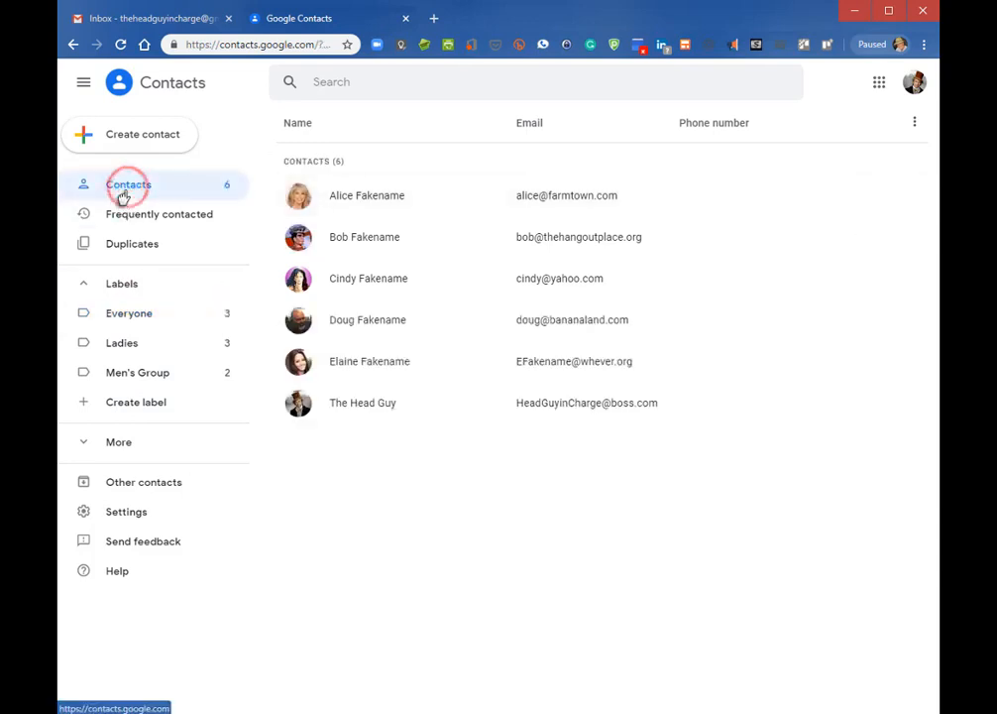
click(297, 406)
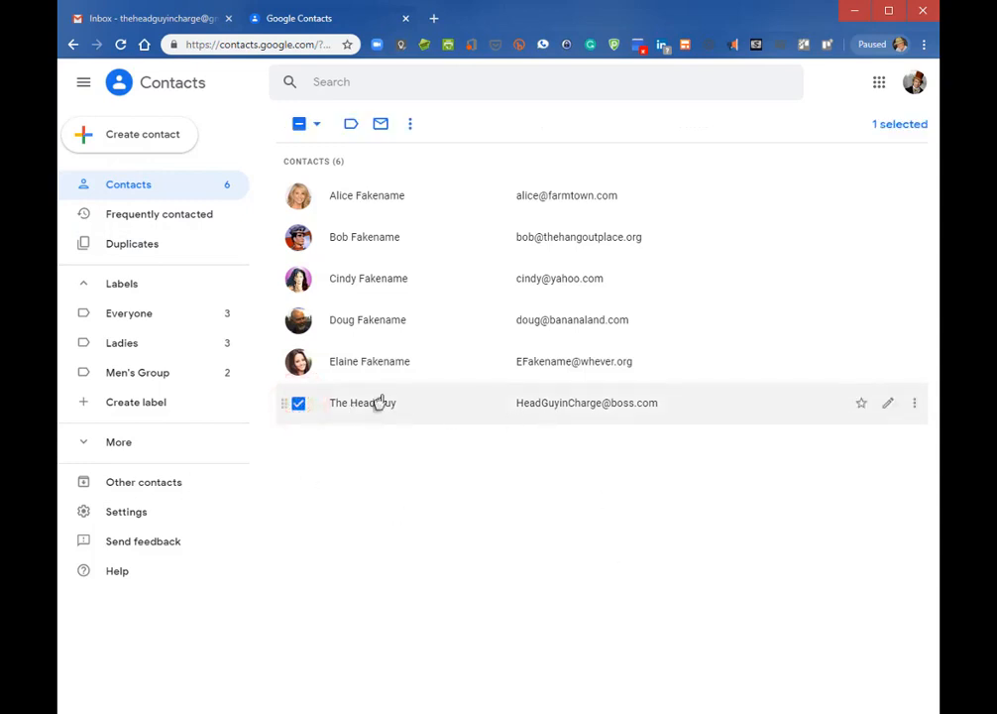
click(350, 125)
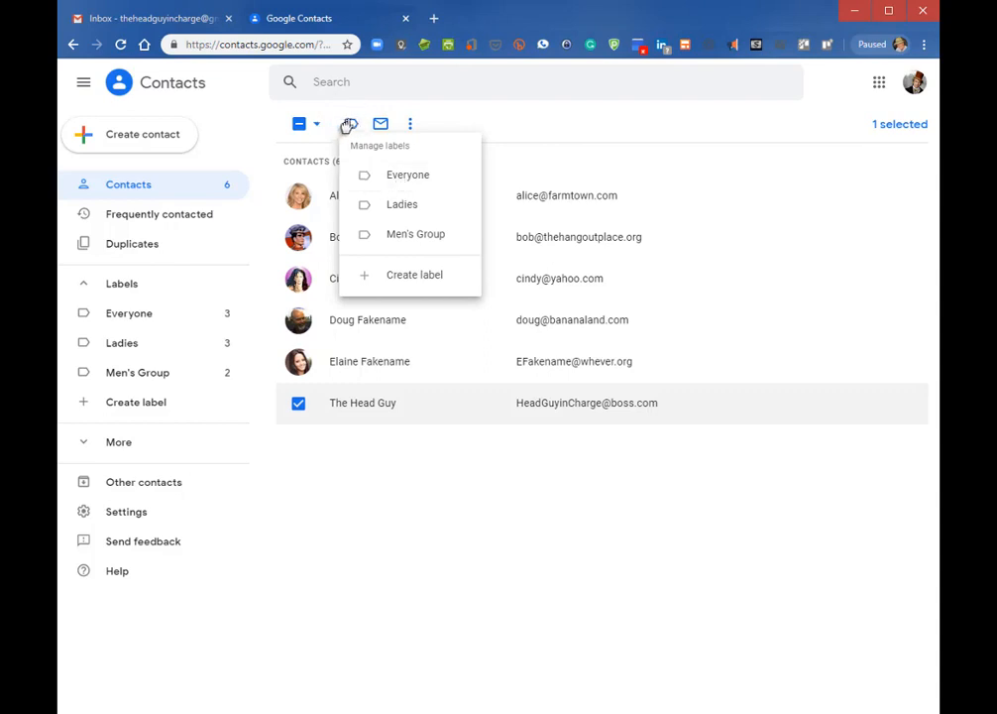
click(402, 176)
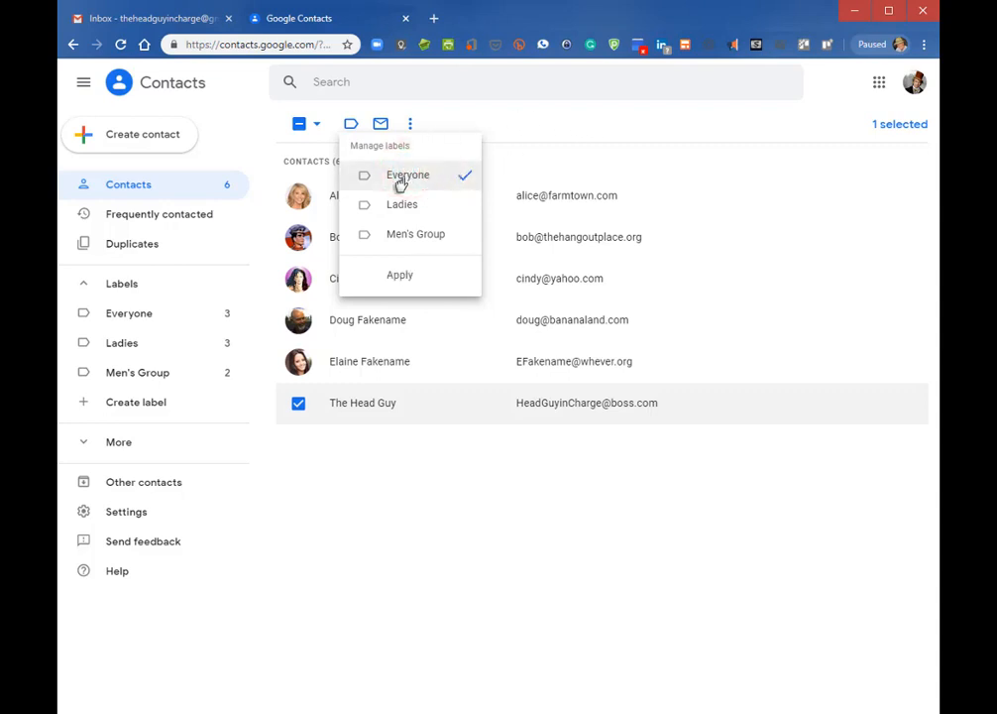
click(361, 280)
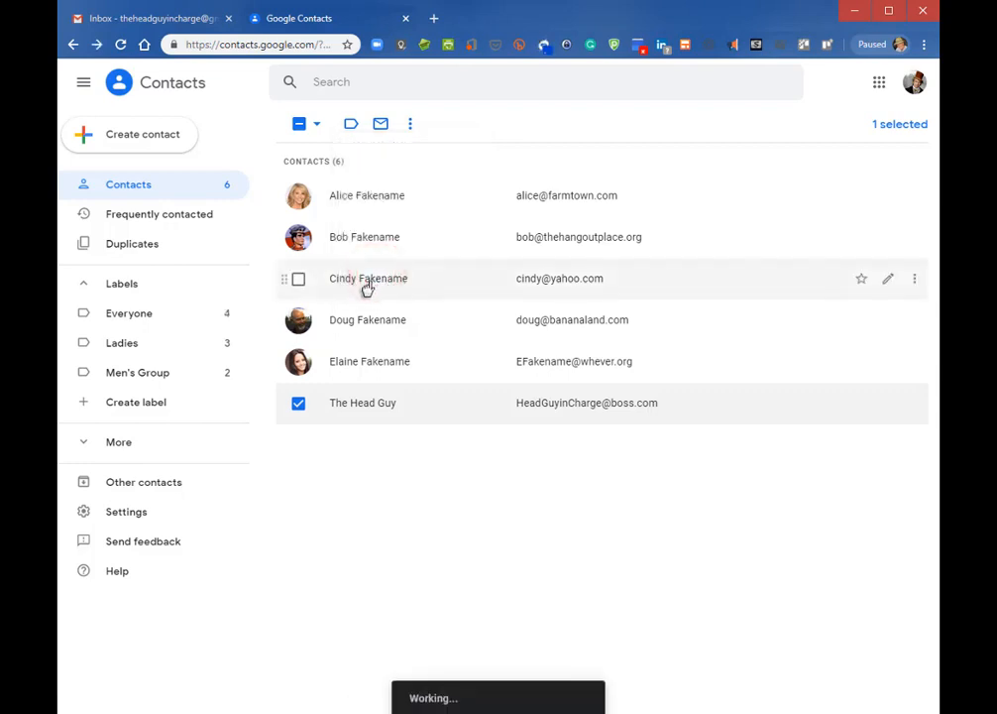
click(187, 313)
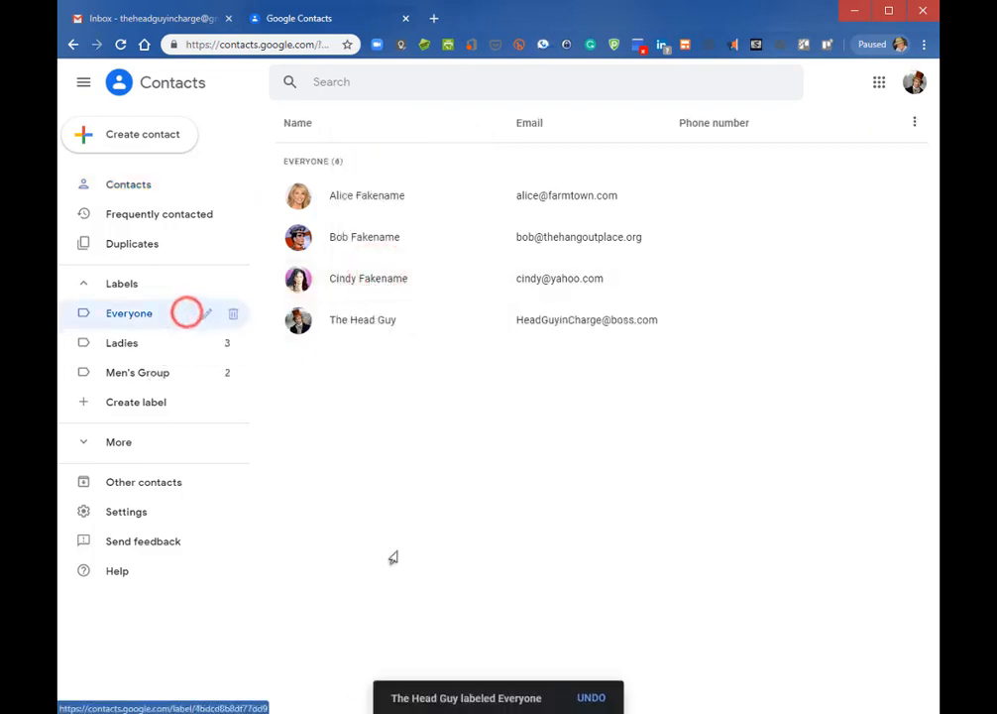